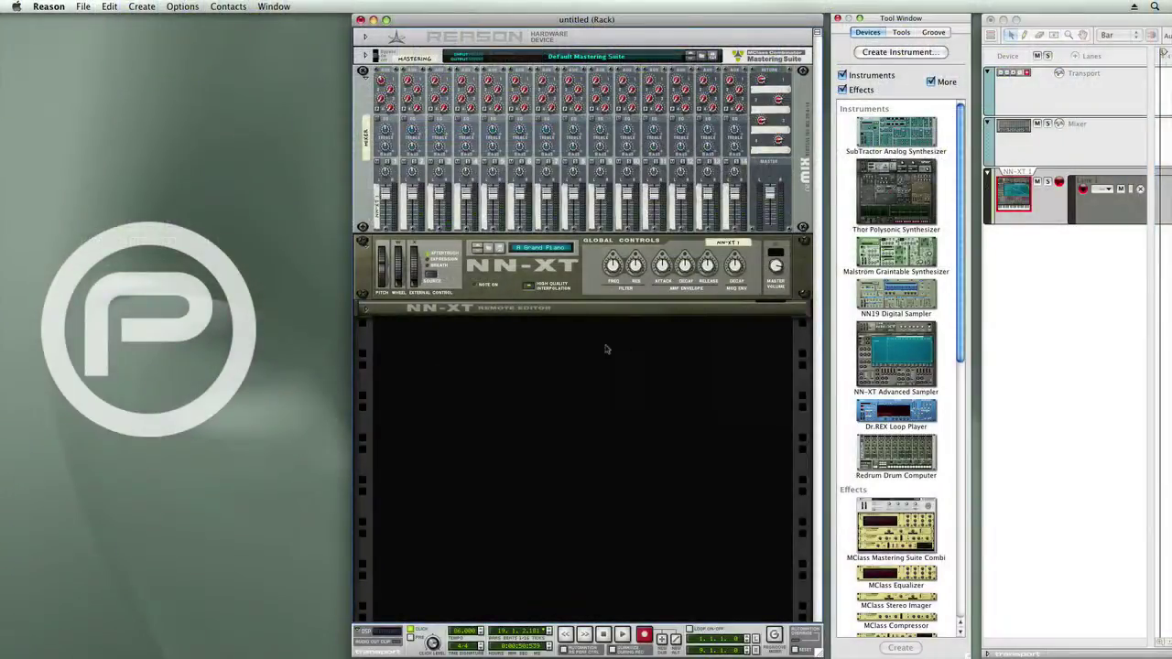
Step: Create a Combinator in the rack and add a Line Mixer 6:2 inside it
{"action": "right_click", "coordinate": [544, 356]}
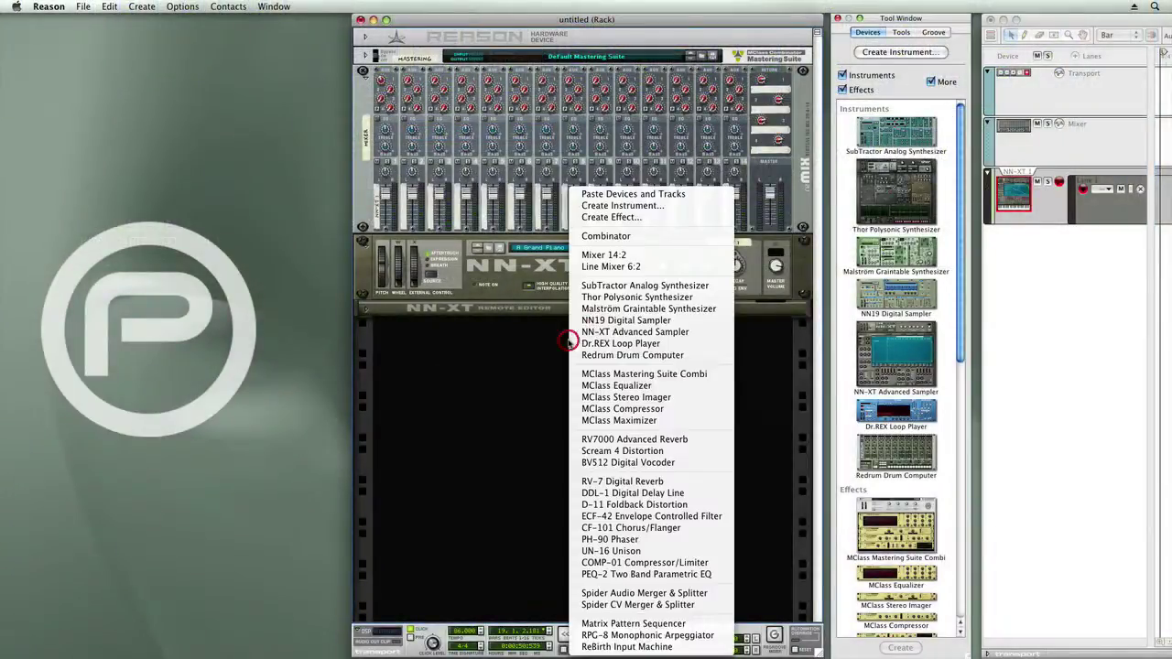
{"action": "left_click", "coordinate": [623, 236]}
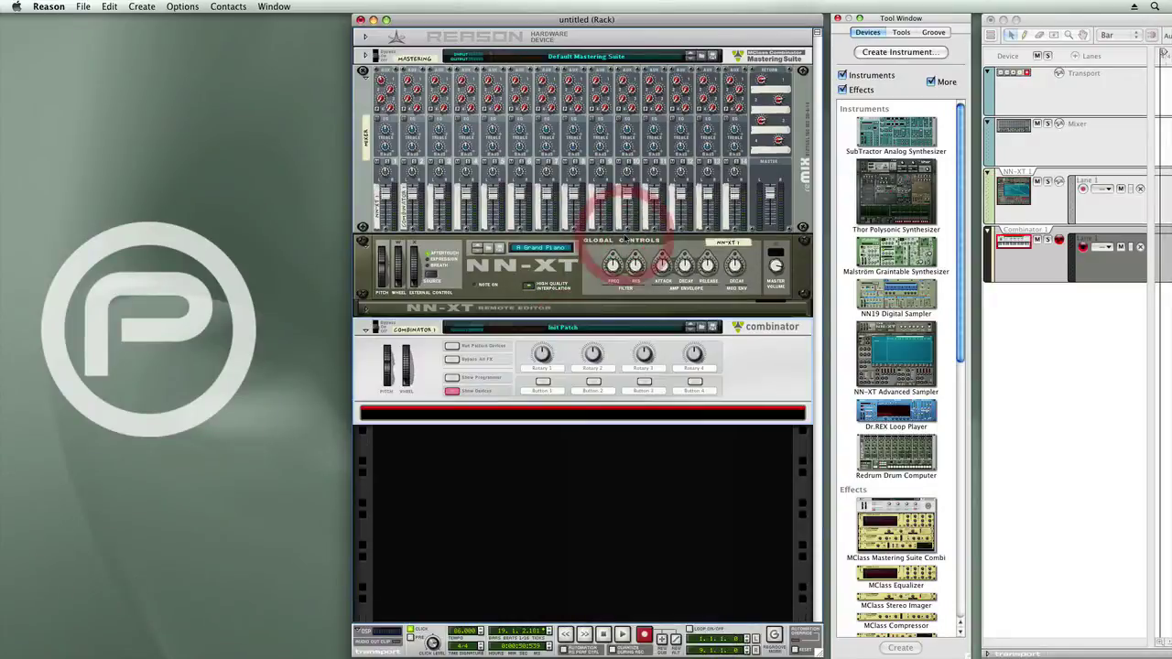
{"action": "right_click", "coordinate": [635, 421]}
{"action": "mouse_move", "coordinate": [717, 594]}
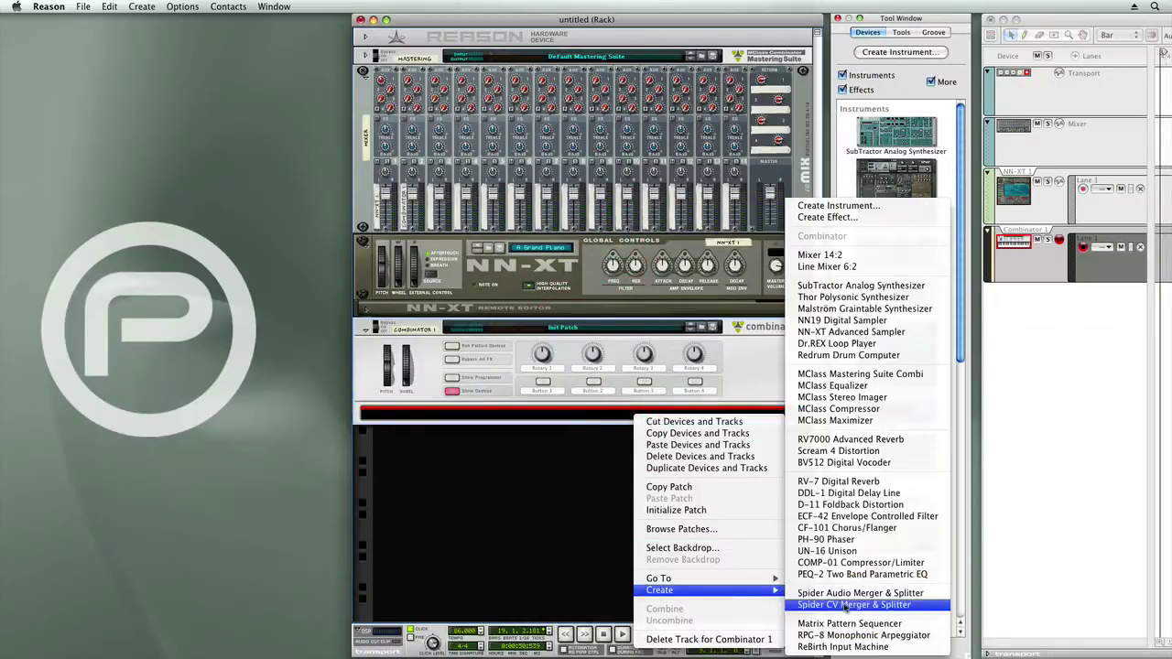
{"action": "left_click", "coordinate": [845, 266]}
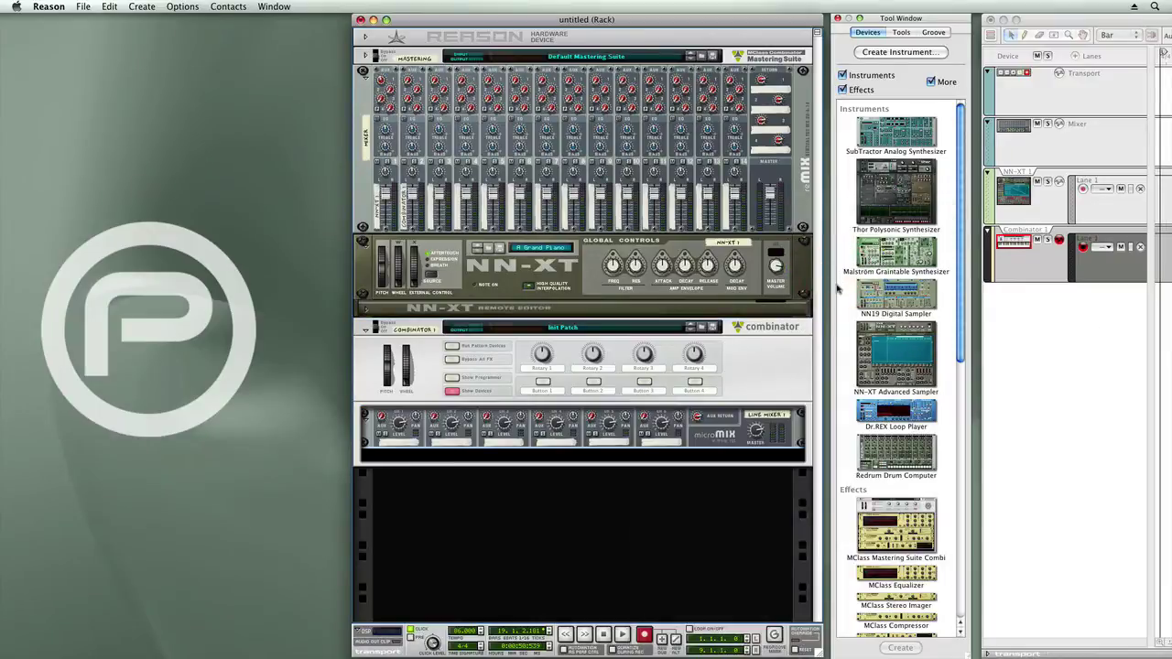
Step: Cut the Grand Piano NN-XT and paste it into the Combinator below the Line Mixer
{"action": "left_click", "coordinate": [716, 305]}
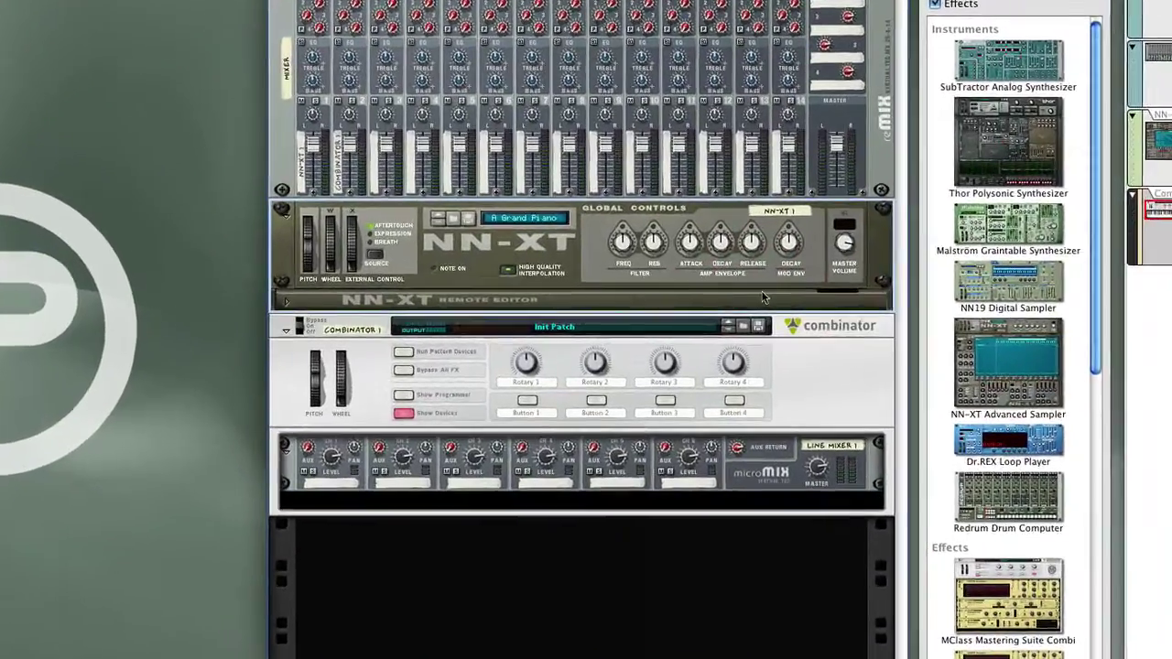
{"action": "right_click", "coordinate": [763, 297]}
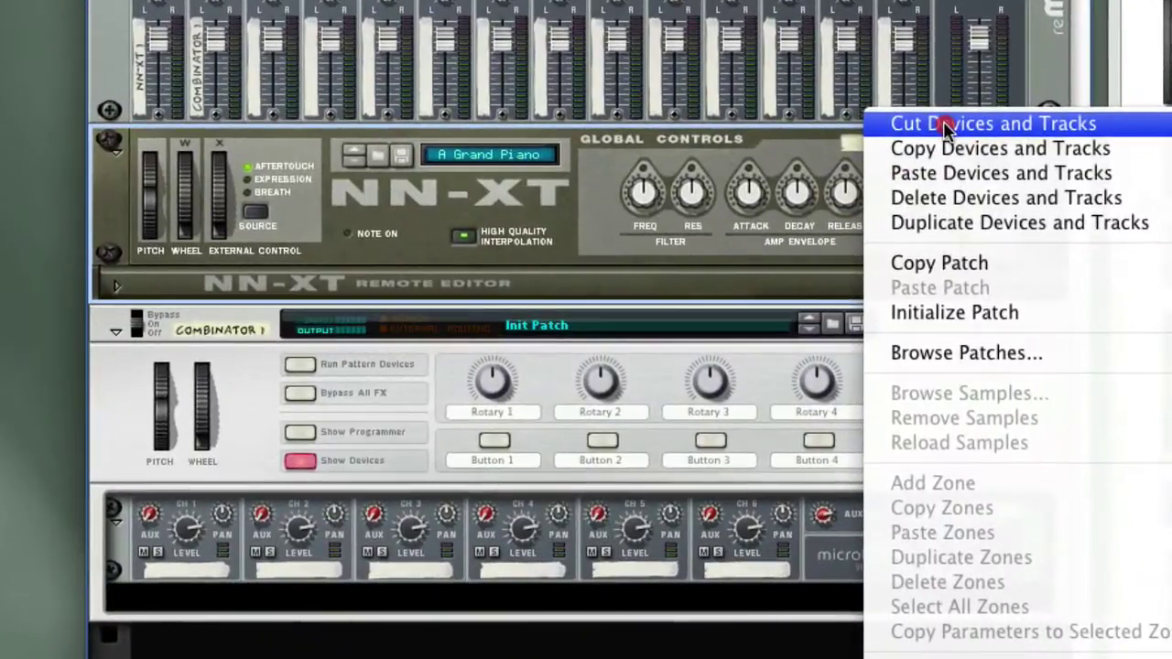
{"action": "left_click", "coordinate": [946, 125]}
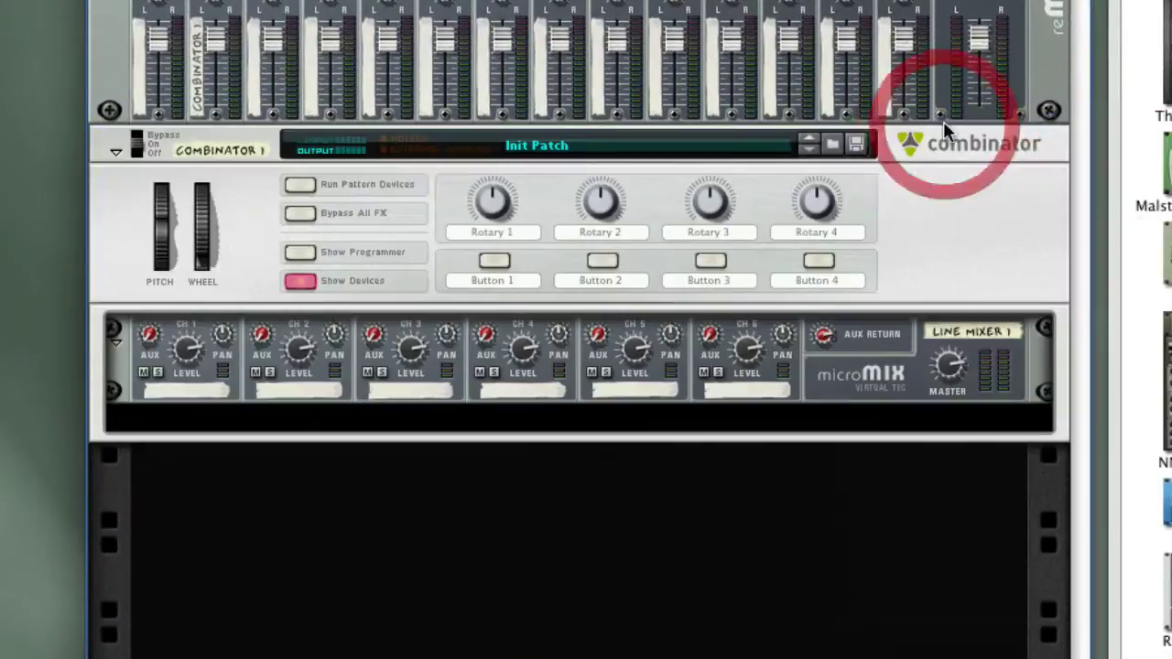
{"action": "left_click", "coordinate": [859, 426]}
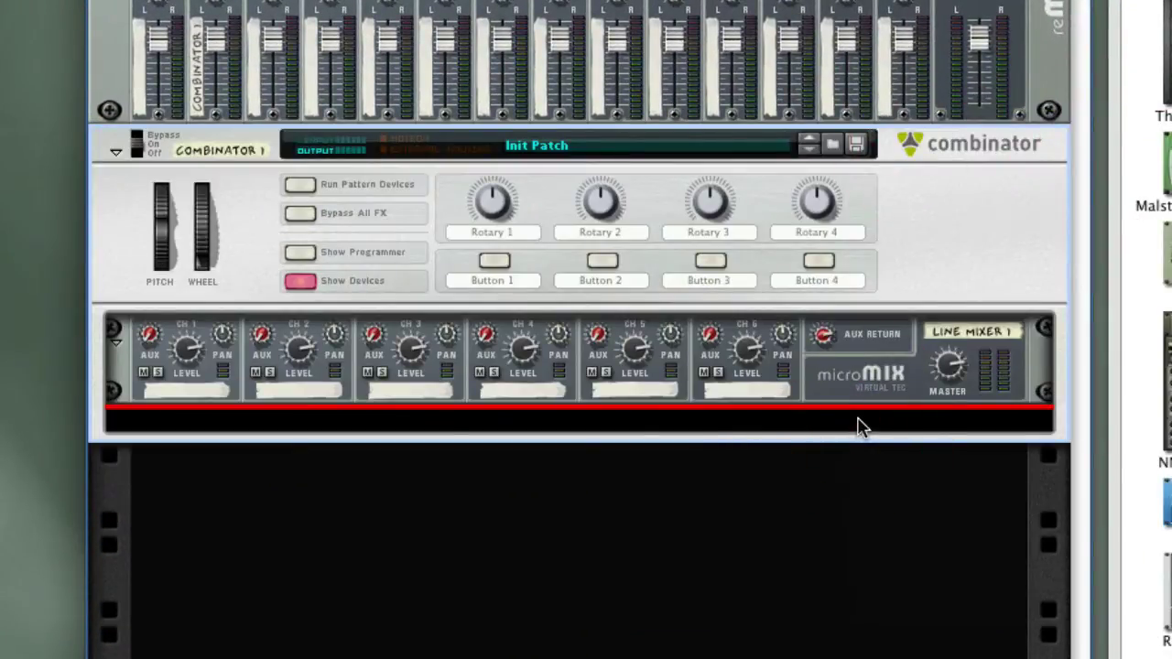
{"action": "right_click", "coordinate": [858, 422], "text": "shift"}
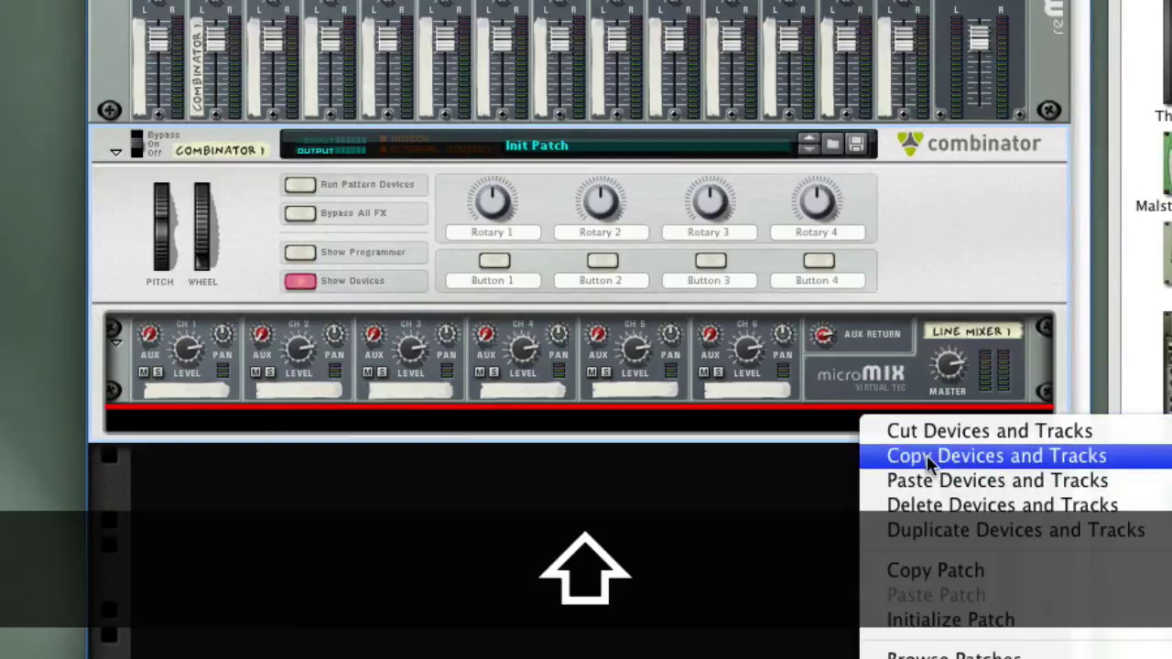
{"action": "left_click", "coordinate": [937, 480]}
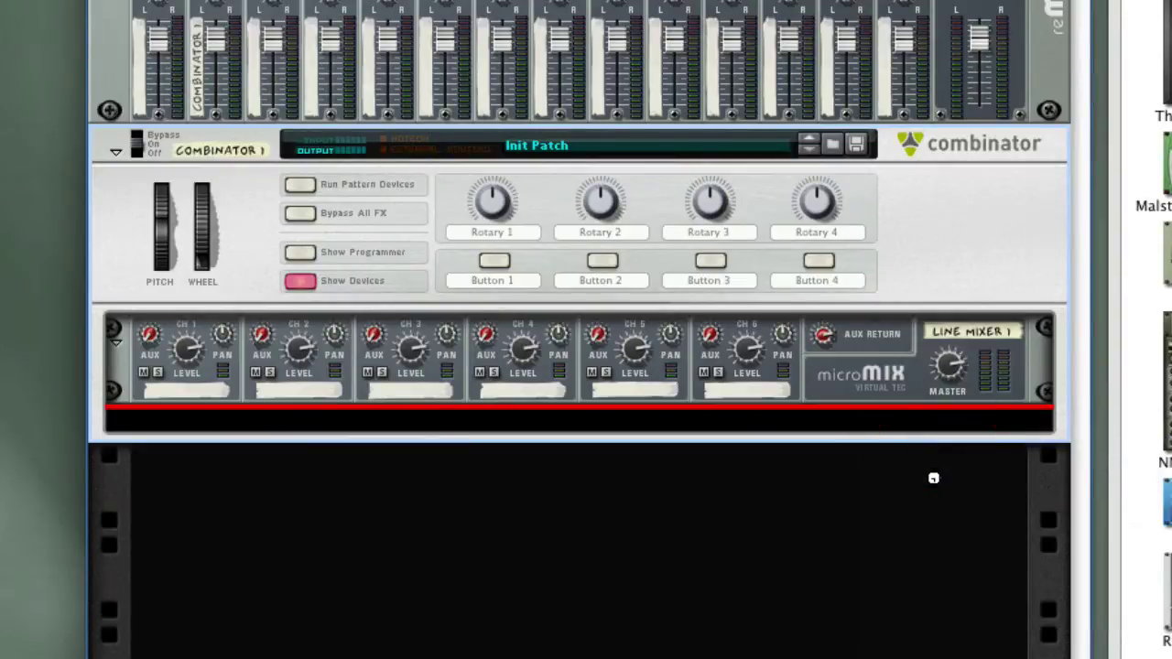
Step: Check the rear cabling, then paste a duplicate 'NN-XT 1 Copy' below the original NN-XT
{"action": "key", "text": "Tab"}
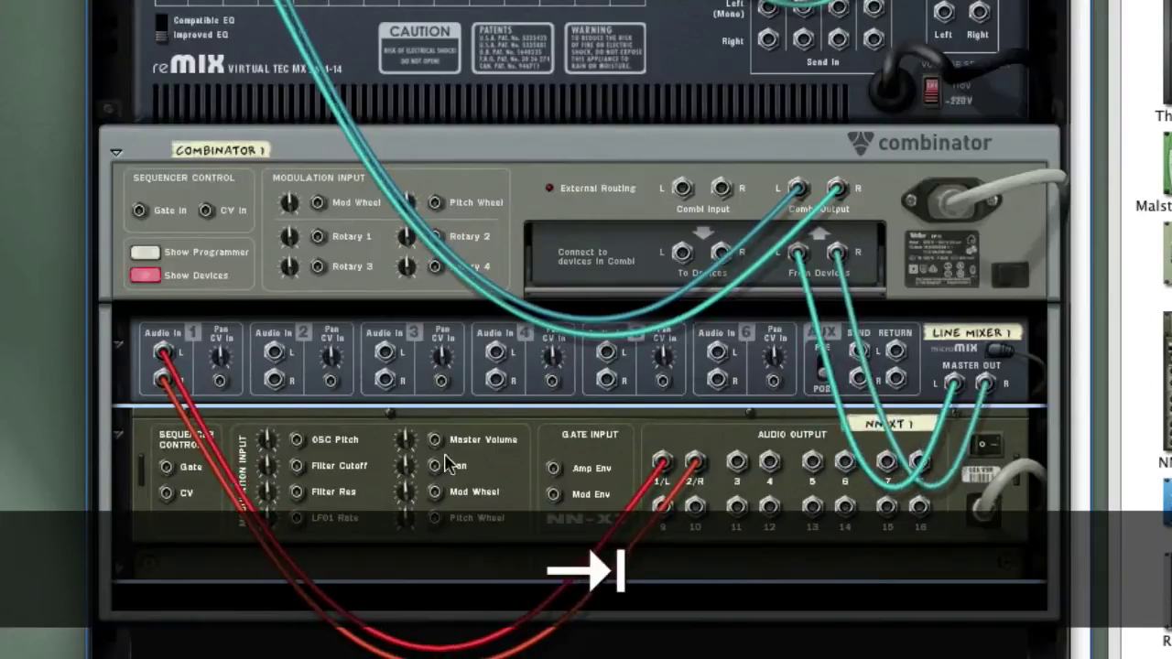
{"action": "key", "text": "Tab"}
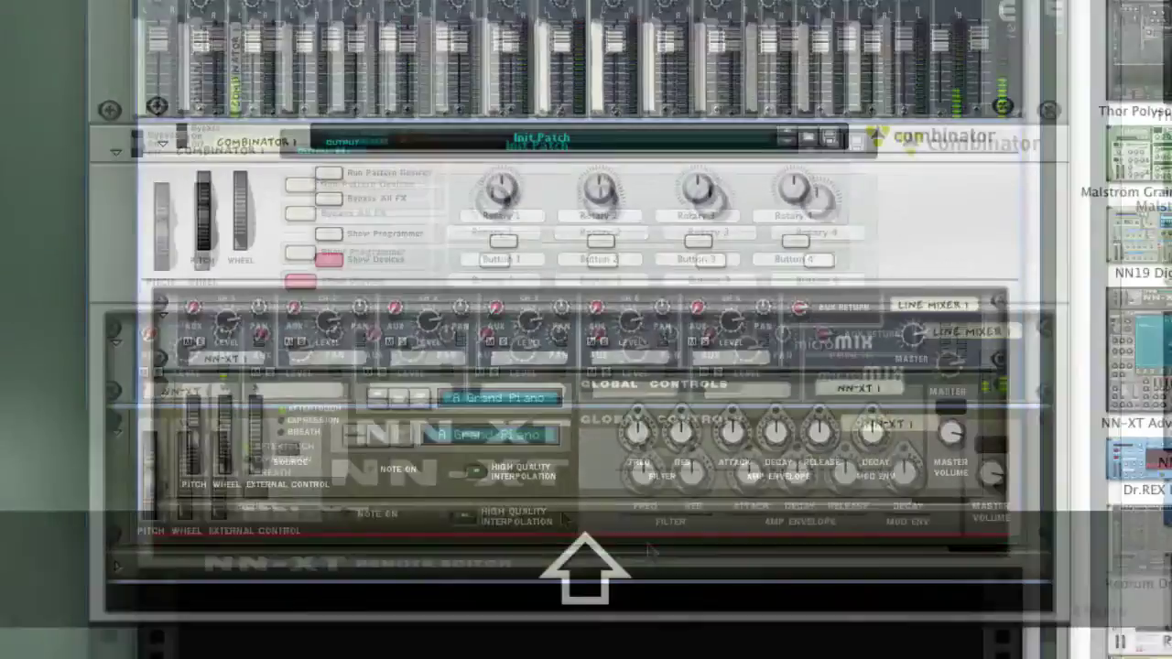
{"action": "key", "text": "shift"}
{"action": "right_click", "coordinate": [639, 463]}
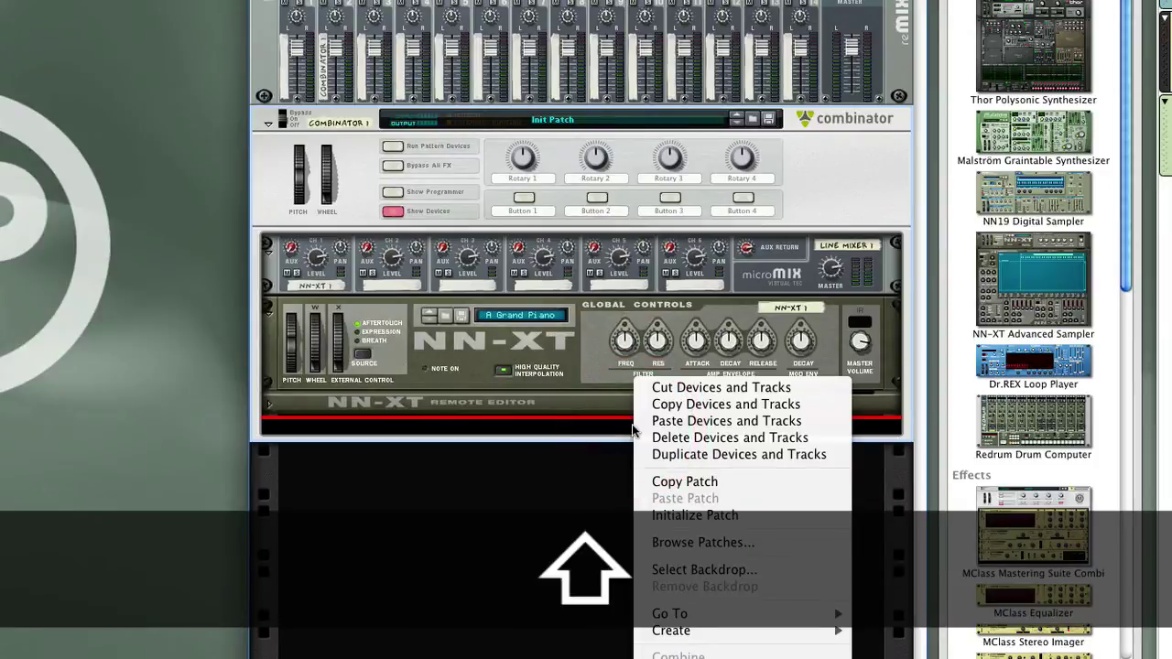
{"action": "left_click", "coordinate": [681, 423]}
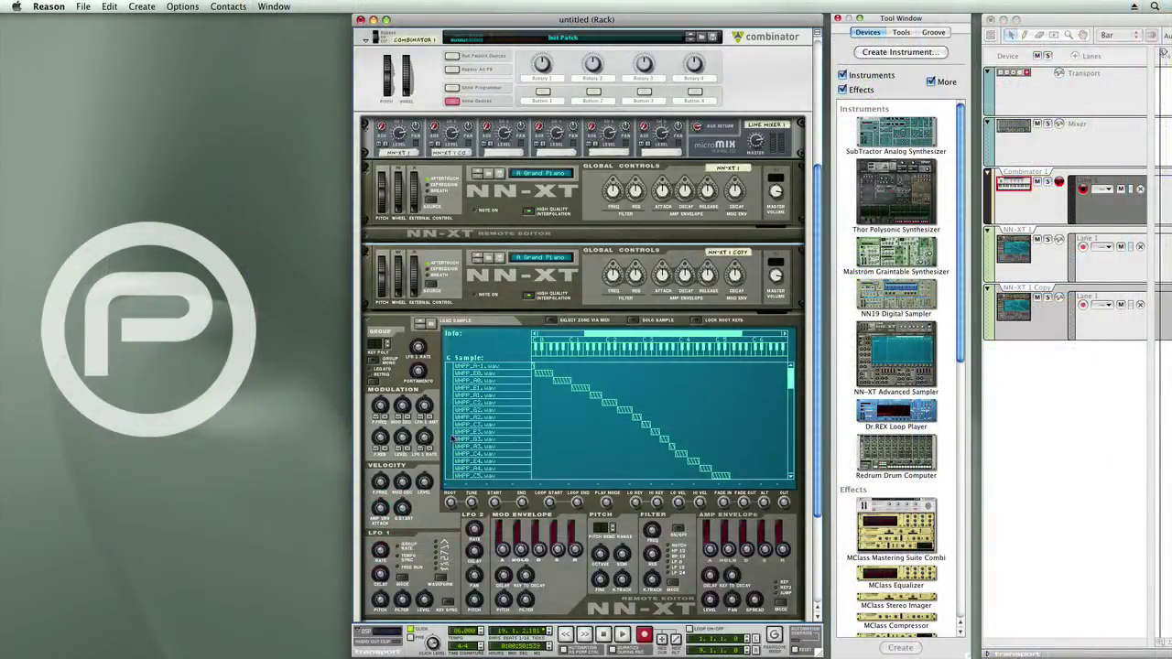
{"action": "left_click", "coordinate": [452, 438]}
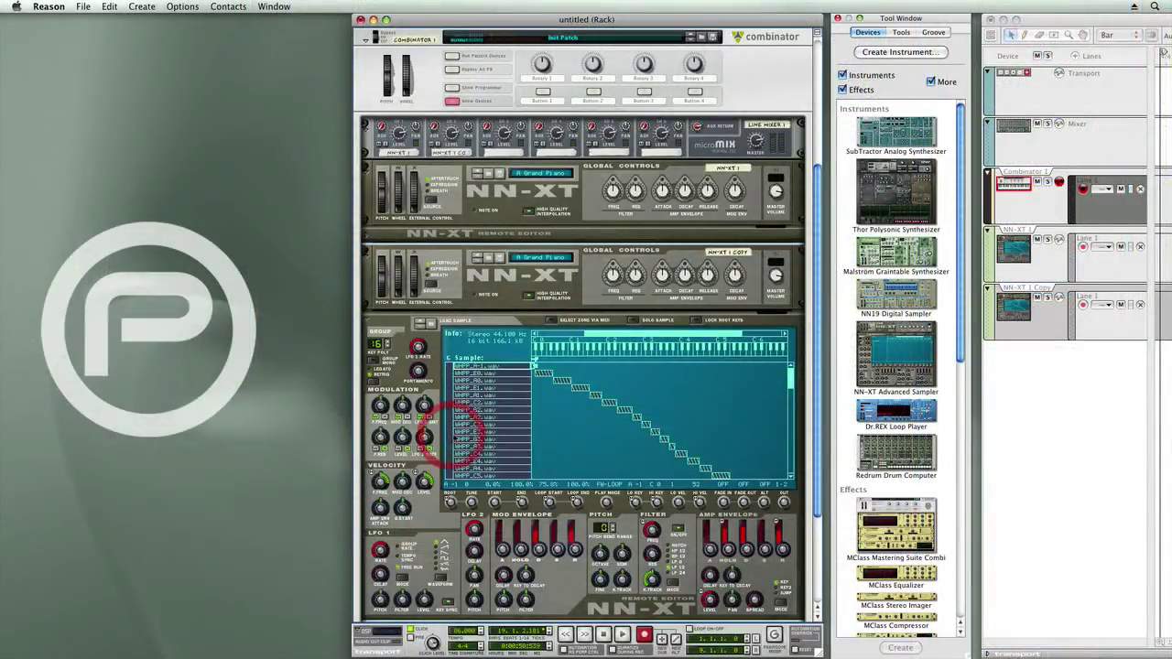
Step: Switch every sample zone in NN-XT 1 Copy to BW (backwards) play mode
{"action": "key", "text": "super+a"}
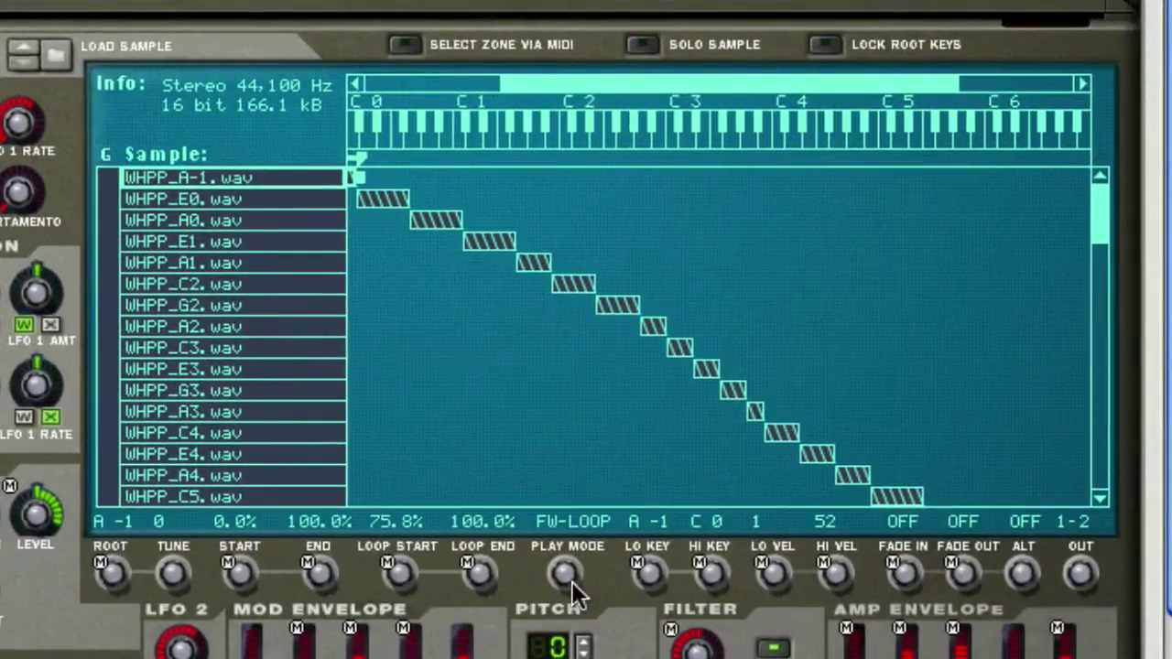
{"action": "left_click_drag", "start_coordinate": [563, 578], "coordinate": [675, 282]}
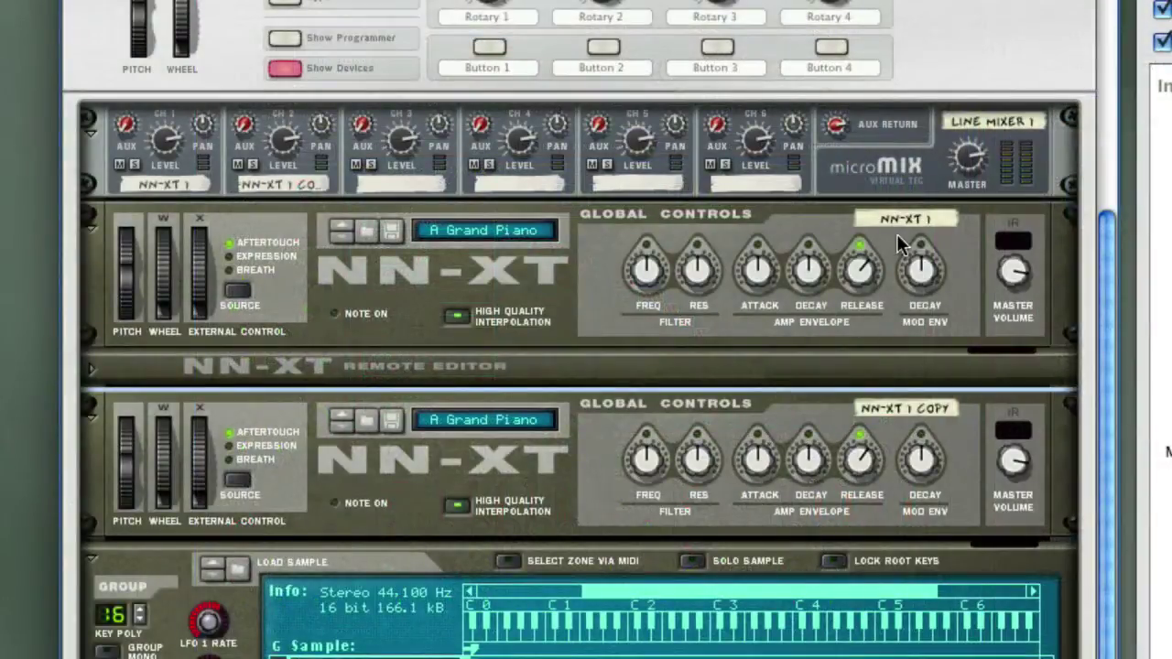
Step: Name the first NN-XT 'Piano' and the copy 'Reverse Piano', then show the Combinator Programmer
{"action": "double_click", "coordinate": [899, 217]}
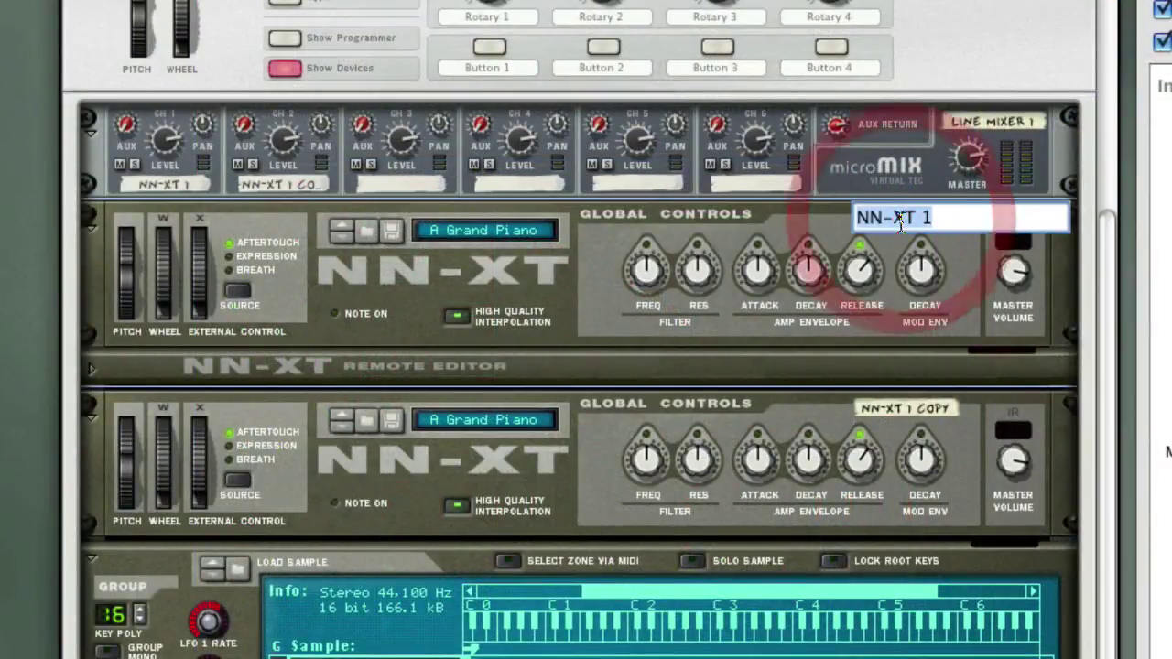
{"action": "type", "text": "Piano"}
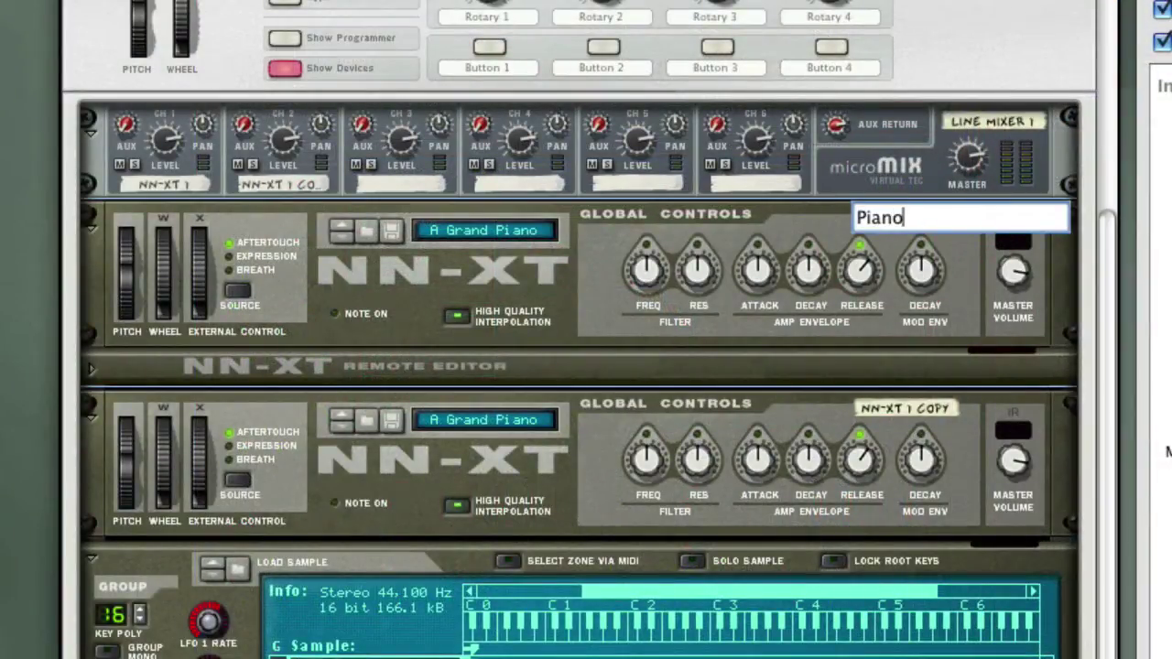
{"action": "key", "text": "Return"}
{"action": "double_click", "coordinate": [893, 412]}
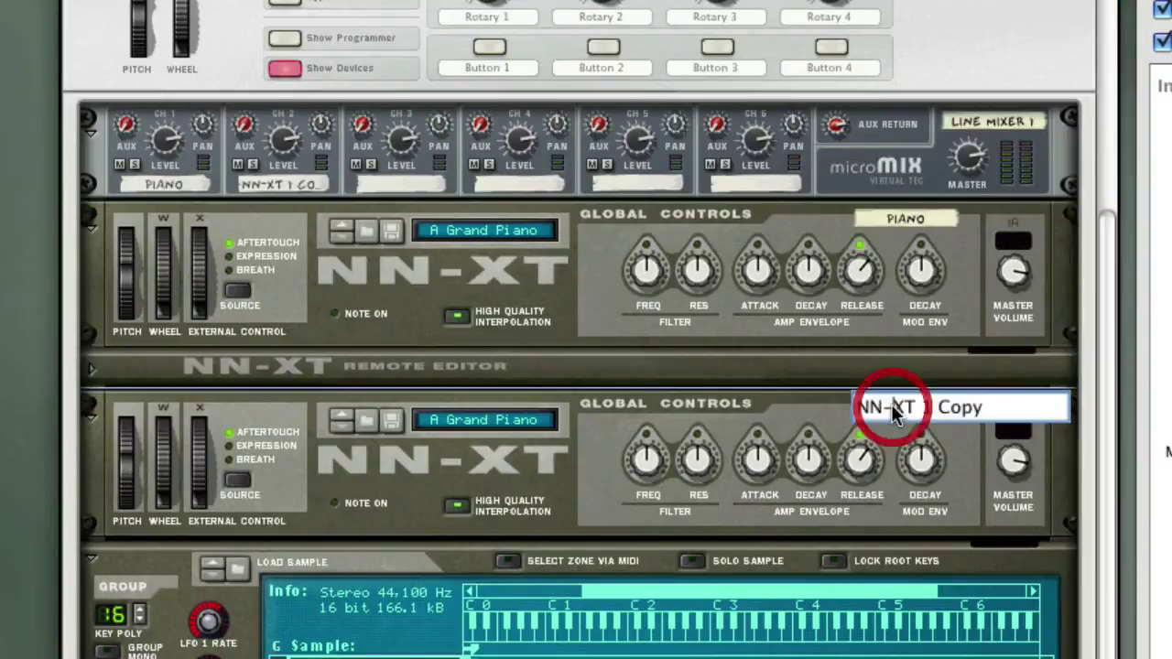
{"action": "type", "text": "Reverse Piano"}
{"action": "key", "text": "Return"}
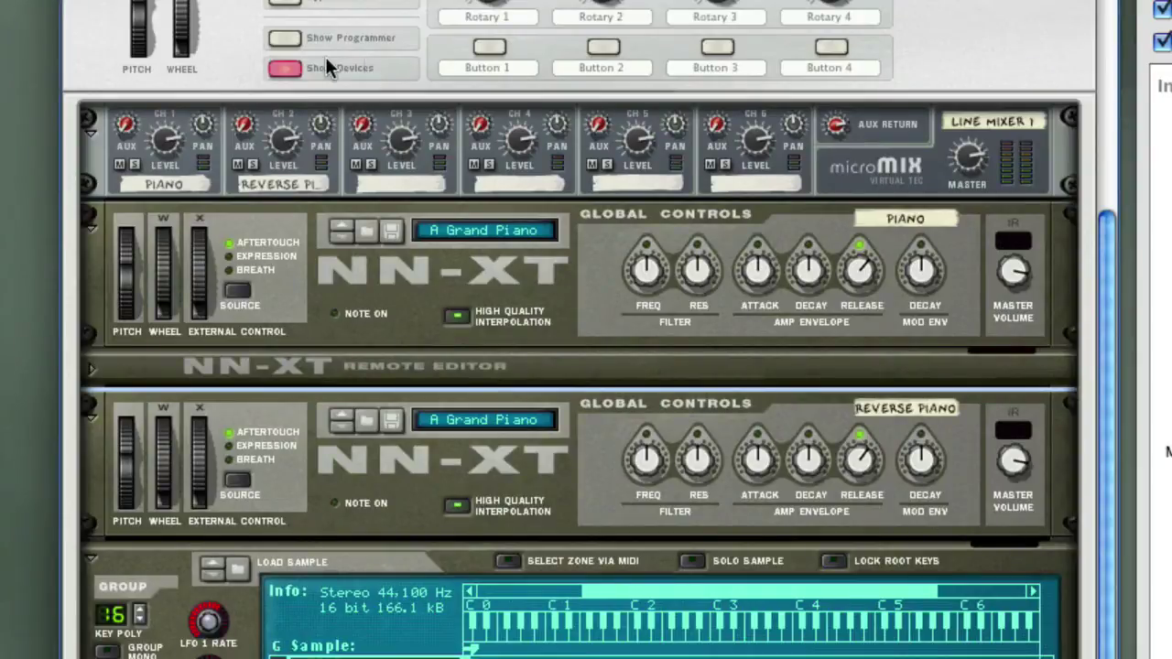
{"action": "left_click", "coordinate": [285, 38]}
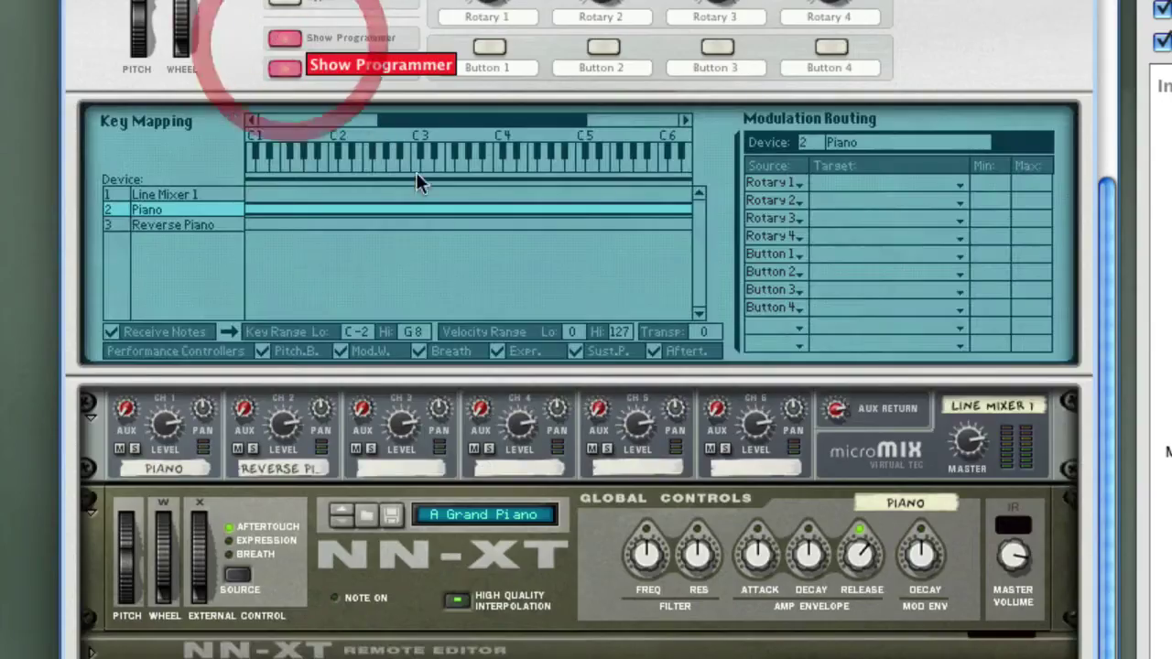
Step: Set the Piano layer's velocity low to 100 and cap Reverse Piano's velocity at 95
{"action": "left_click", "coordinate": [385, 213]}
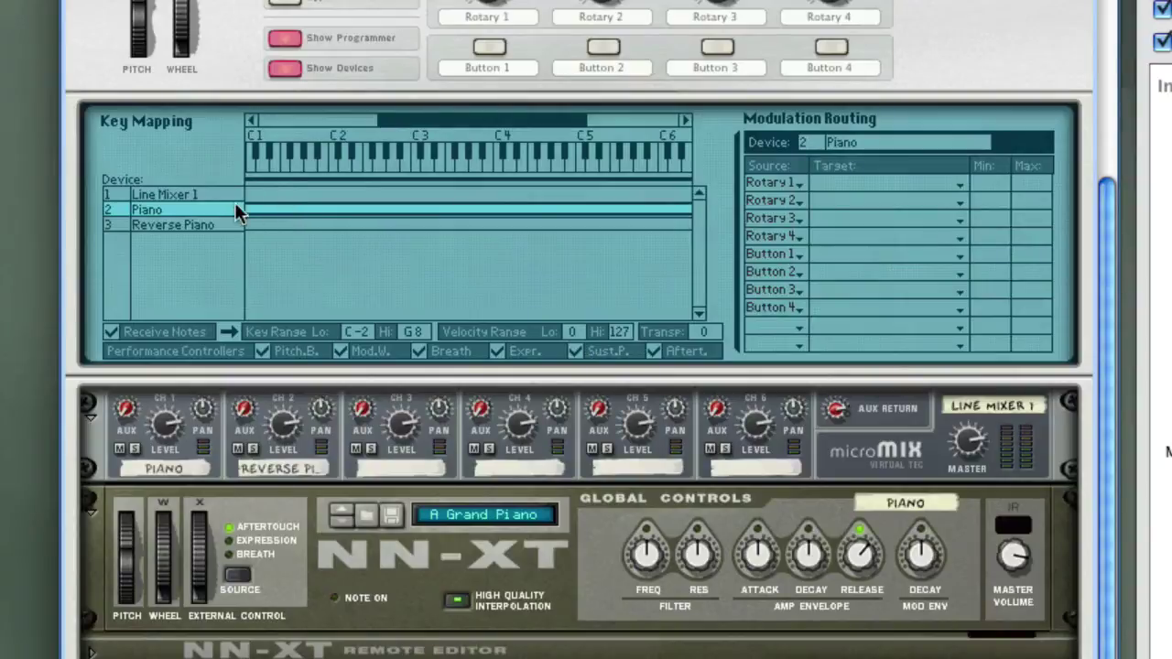
{"action": "mouse_move", "coordinate": [575, 329]}
{"action": "left_mouse_down"}
{"action": "mouse_move", "coordinate": [591, 266]}
{"action": "mouse_move", "coordinate": [588, 58]}
{"action": "mouse_move", "coordinate": [600, 38]}
{"action": "left_mouse_up"}
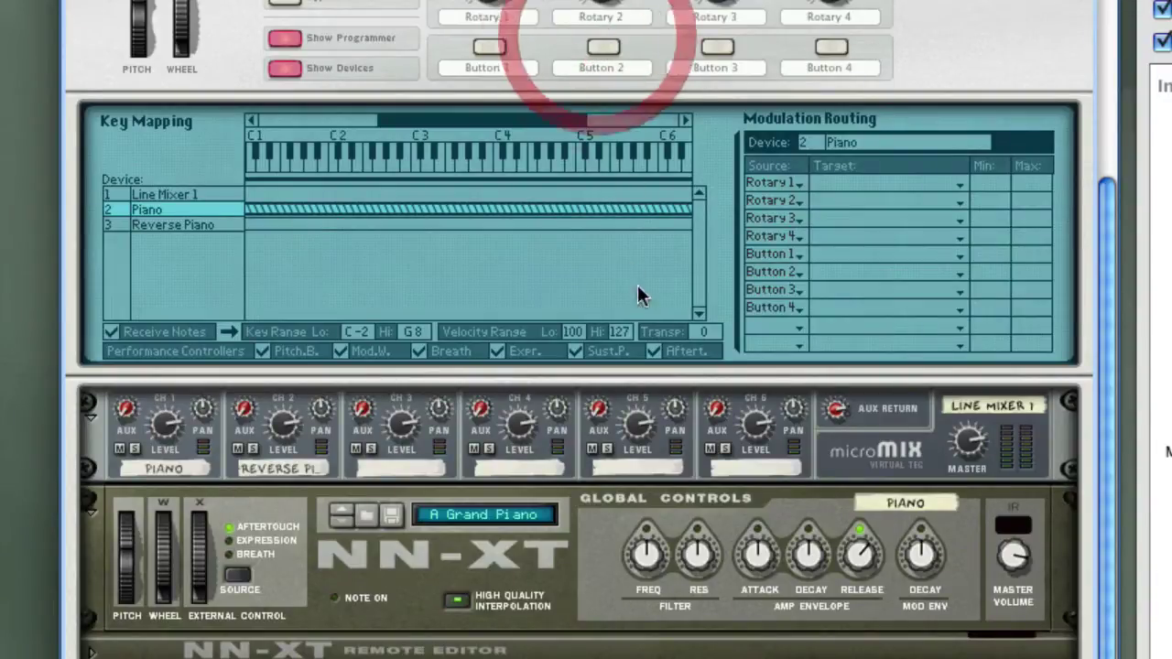
{"action": "left_click", "coordinate": [205, 224]}
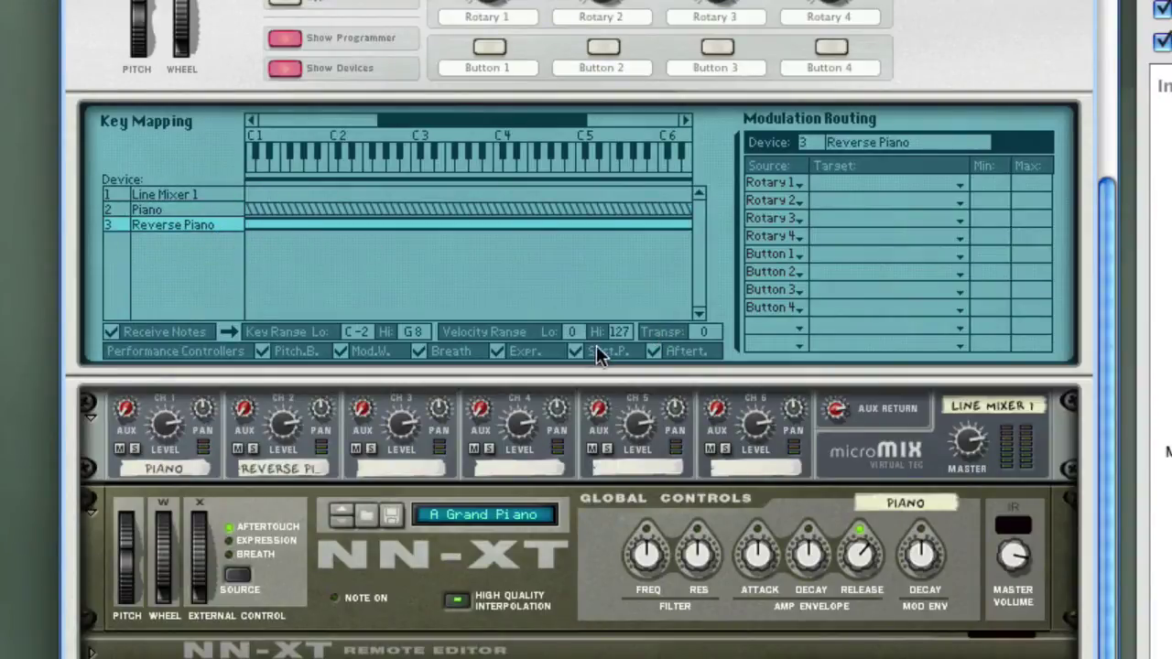
{"action": "left_click_drag", "start_coordinate": [622, 332], "coordinate": [649, 419]}
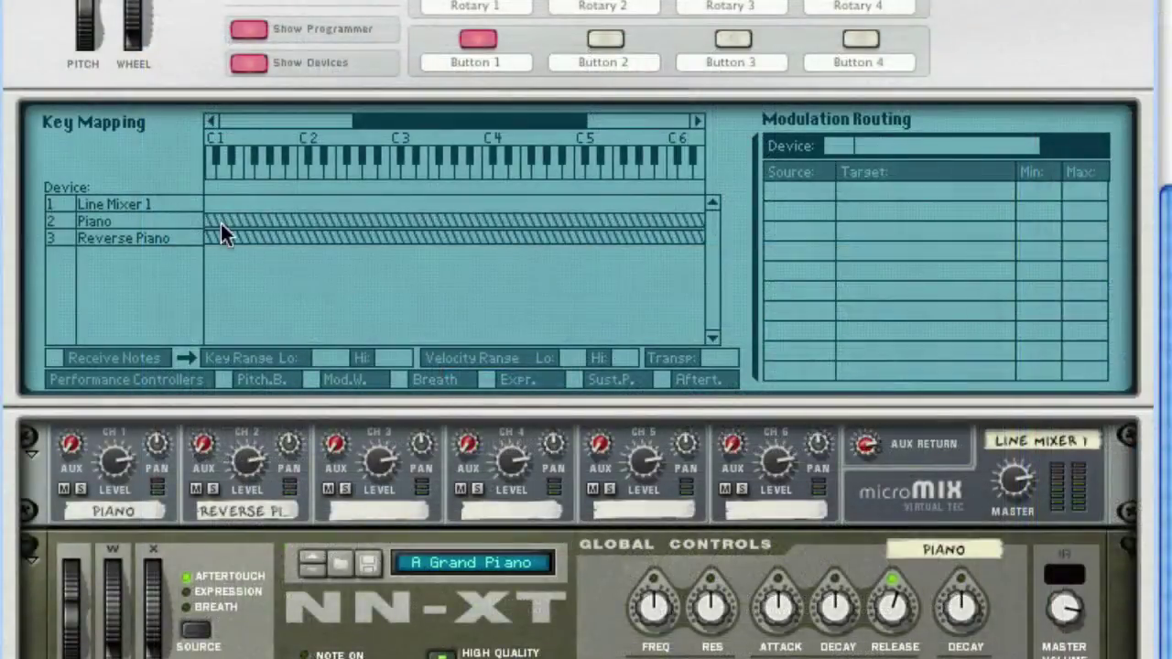
Step: Reset Piano's minimum velocity to 0 and set Reverse Piano's top velocity to 88
{"action": "left_click", "coordinate": [152, 220]}
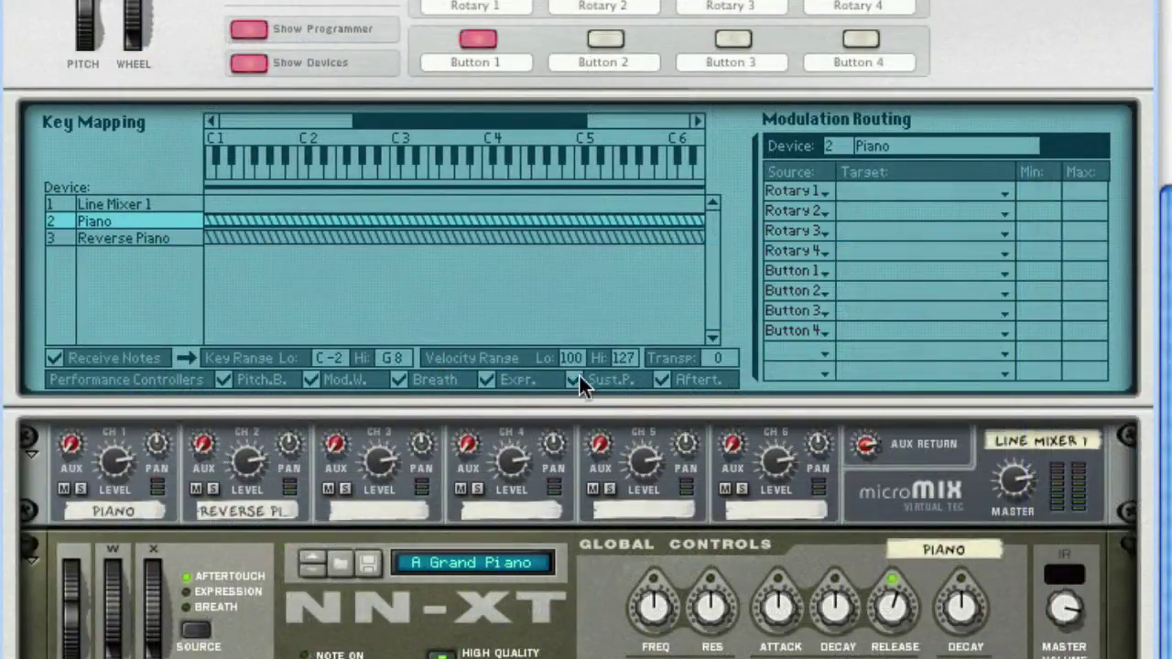
{"action": "left_click_drag", "start_coordinate": [571, 357], "coordinate": [573, 541]}
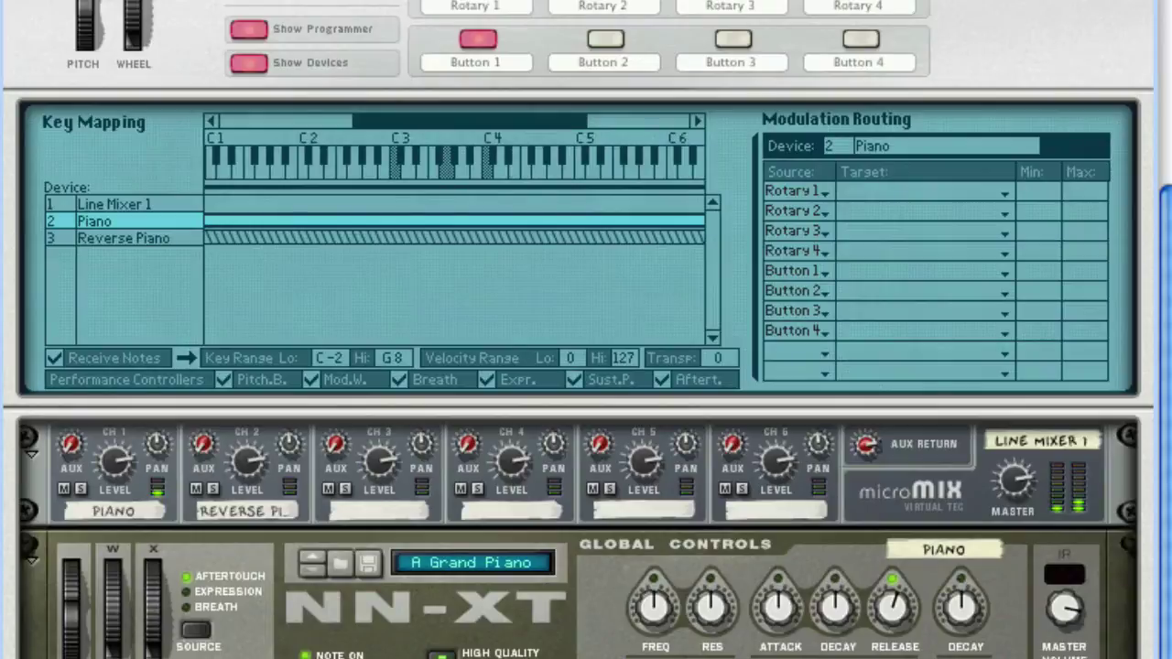
{"action": "left_click", "coordinate": [424, 245]}
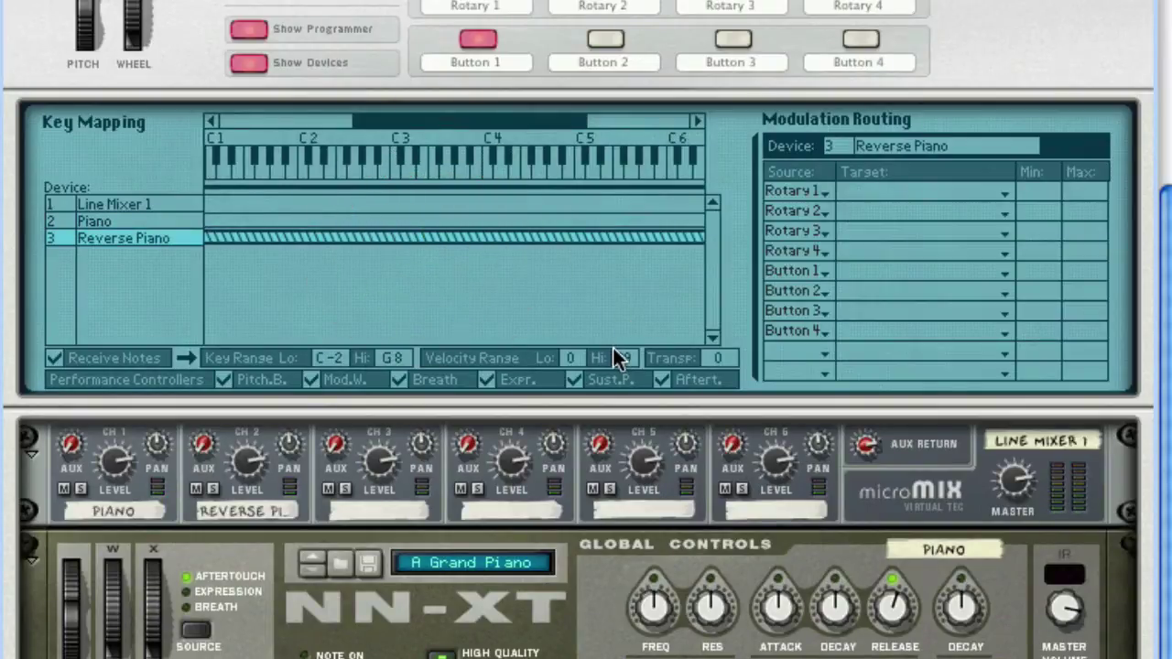
{"action": "left_click", "coordinate": [625, 357]}
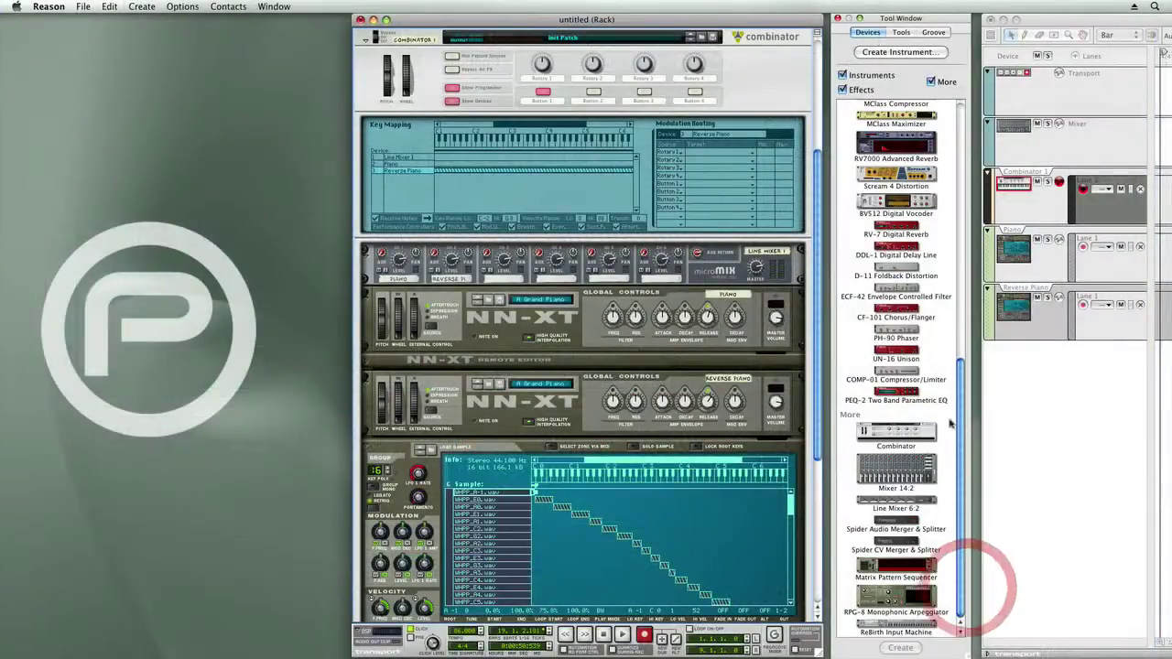
Step: Add an RV7000 reverb below the line mixer and load the ALL DarkStrsHall patch
{"action": "left_click_drag", "start_coordinate": [888, 146], "coordinate": [643, 289]}
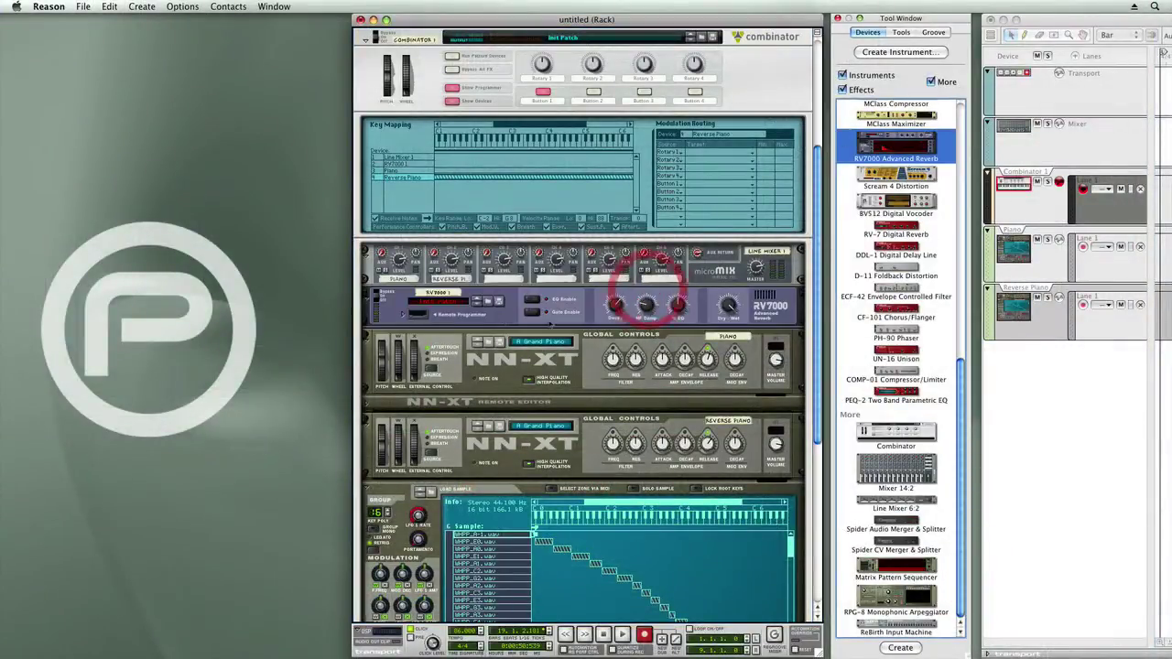
{"action": "left_click", "coordinate": [488, 309]}
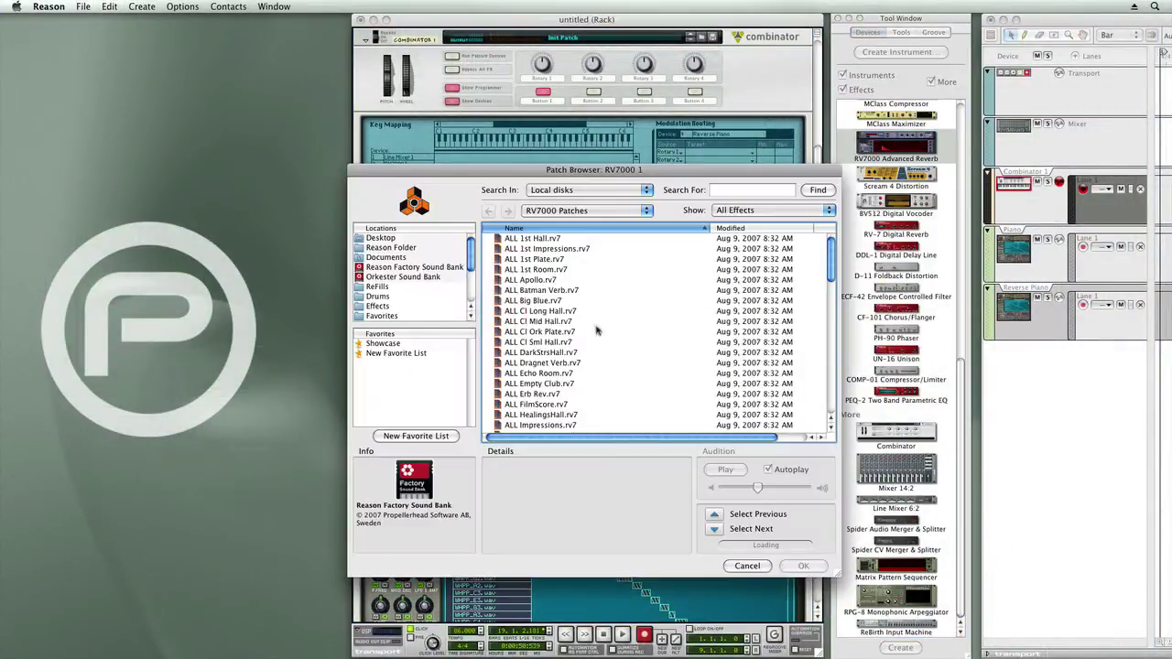
{"action": "double_click", "coordinate": [555, 351]}
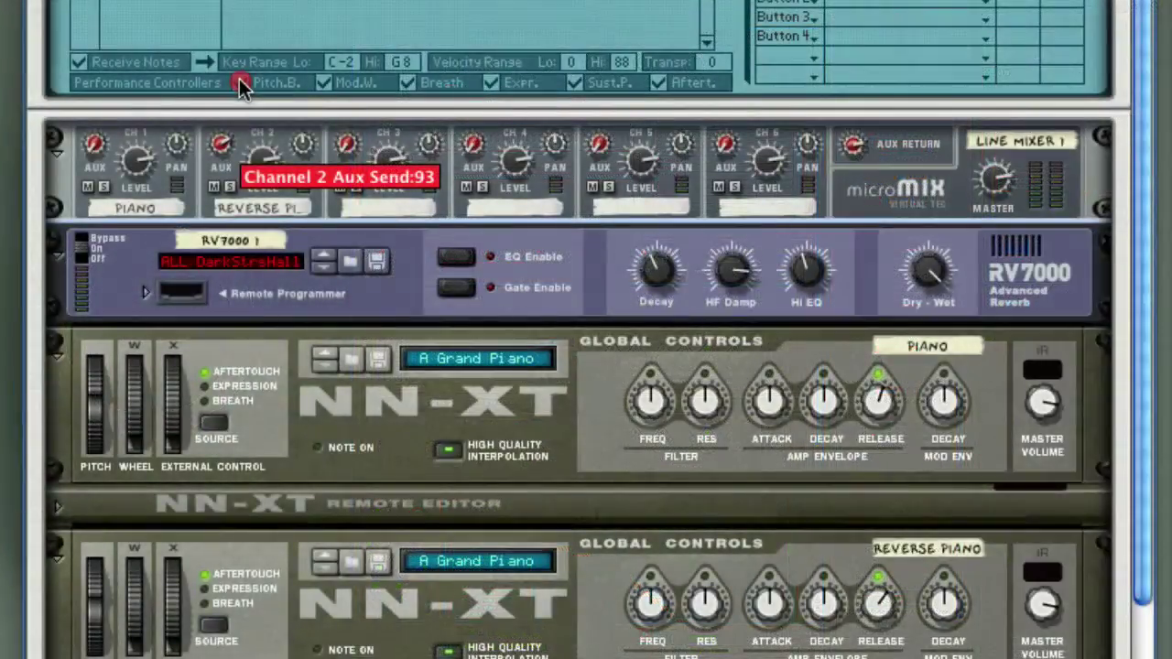
Step: Audition channel 2 solo, then set Spread to 100% on all Reverse Piano zones
{"action": "left_click", "coordinate": [231, 187]}
{"action": "left_click", "coordinate": [232, 187]}
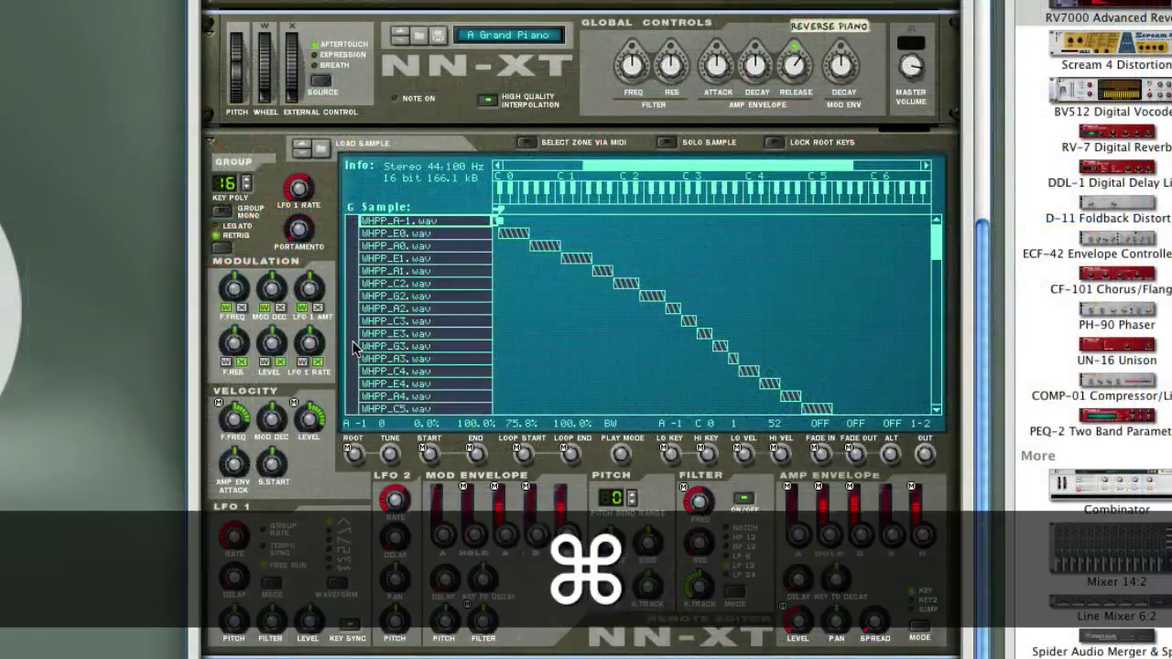
{"action": "key", "text": "super+a"}
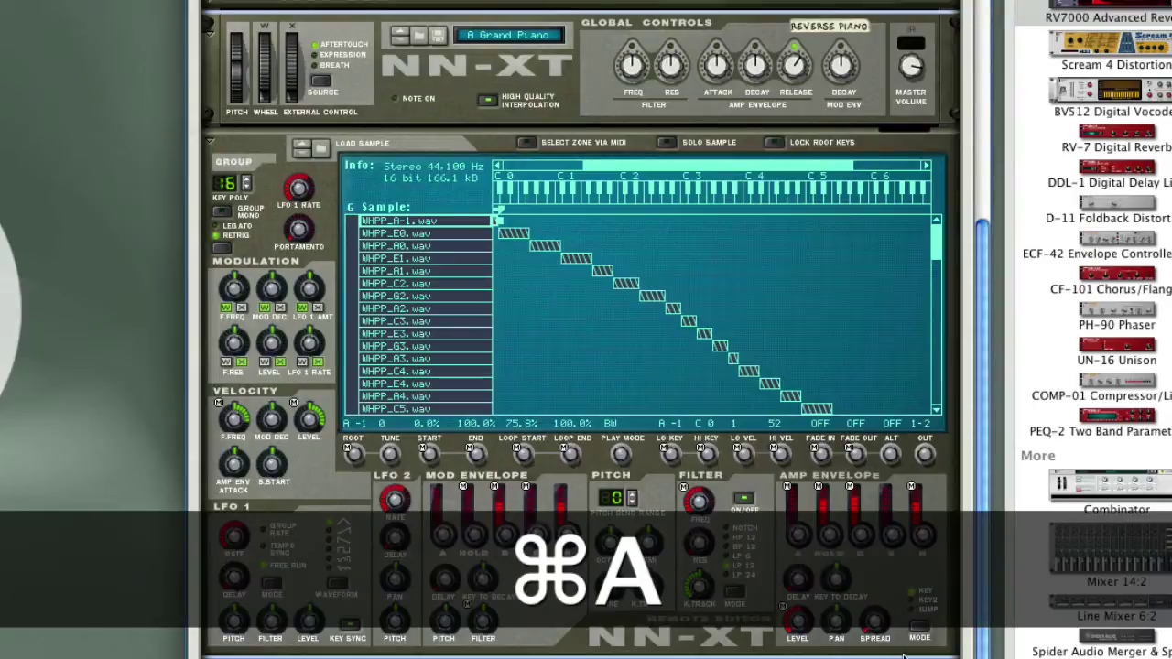
{"action": "left_click_drag", "start_coordinate": [877, 632], "coordinate": [877, 554]}
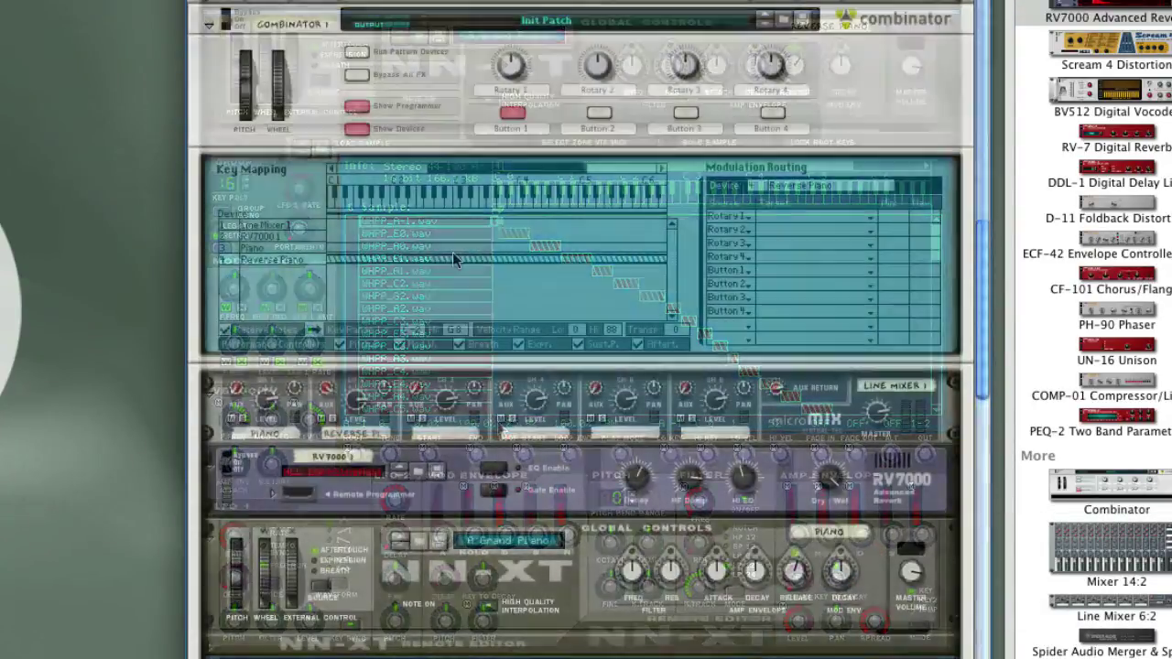
{"action": "left_click", "coordinate": [451, 256]}
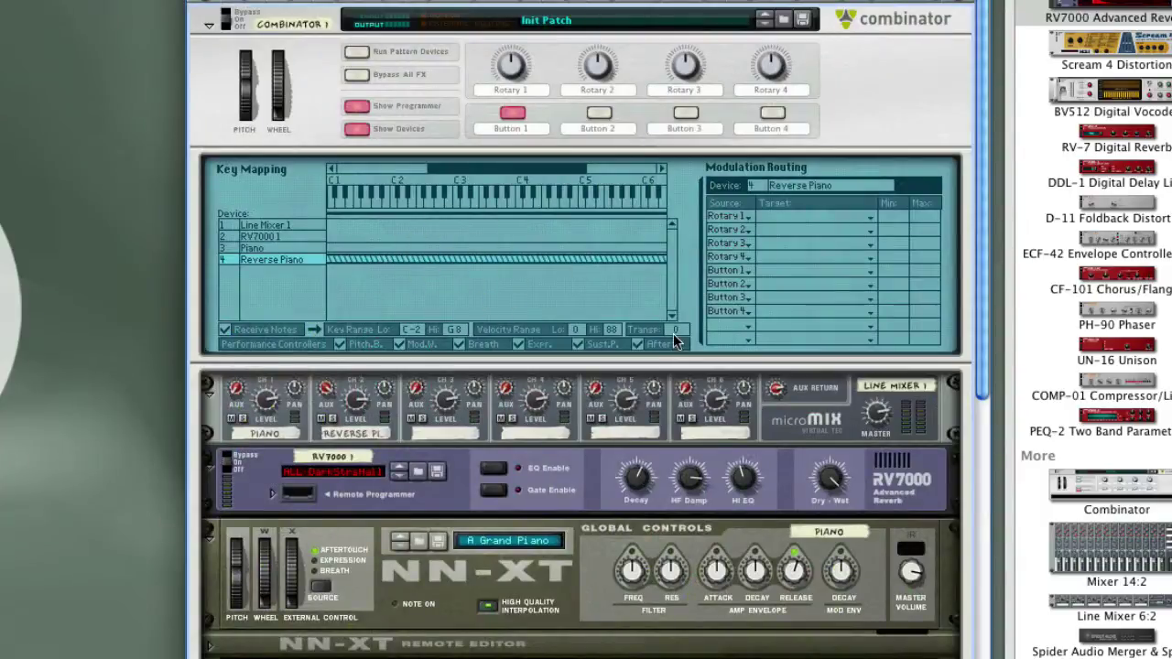
Step: Set the Reverse Piano layer's Transp value to 12 semitones in Key Mapping
{"action": "left_click_drag", "start_coordinate": [680, 336], "coordinate": [694, 284]}
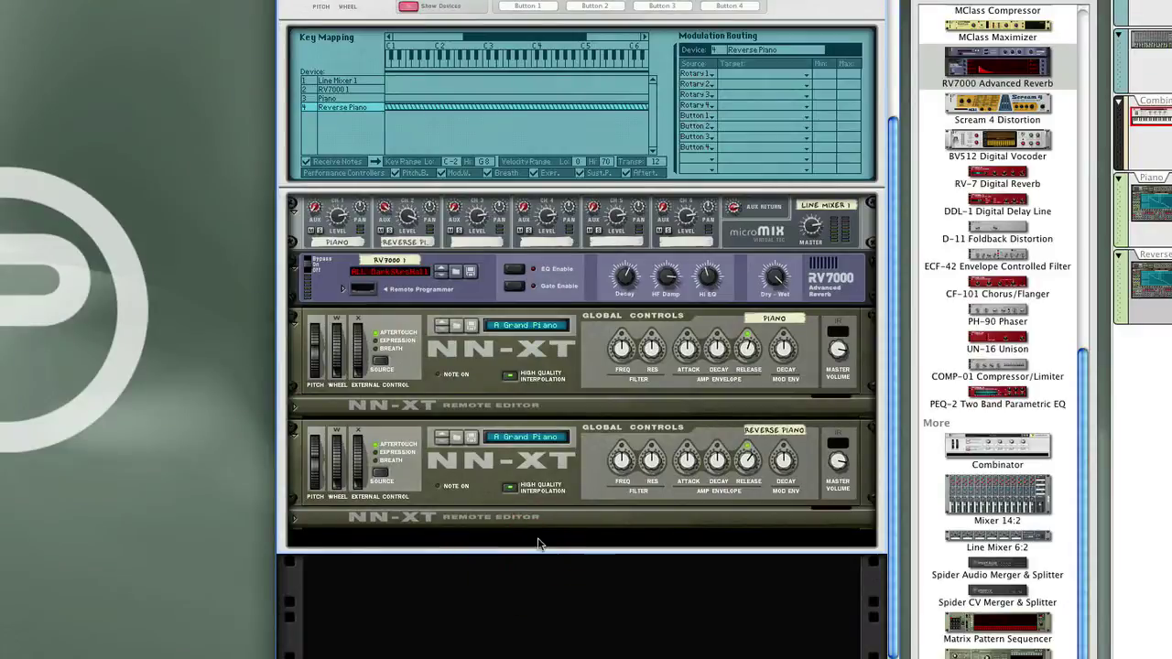
{"action": "right_click", "coordinate": [538, 544]}
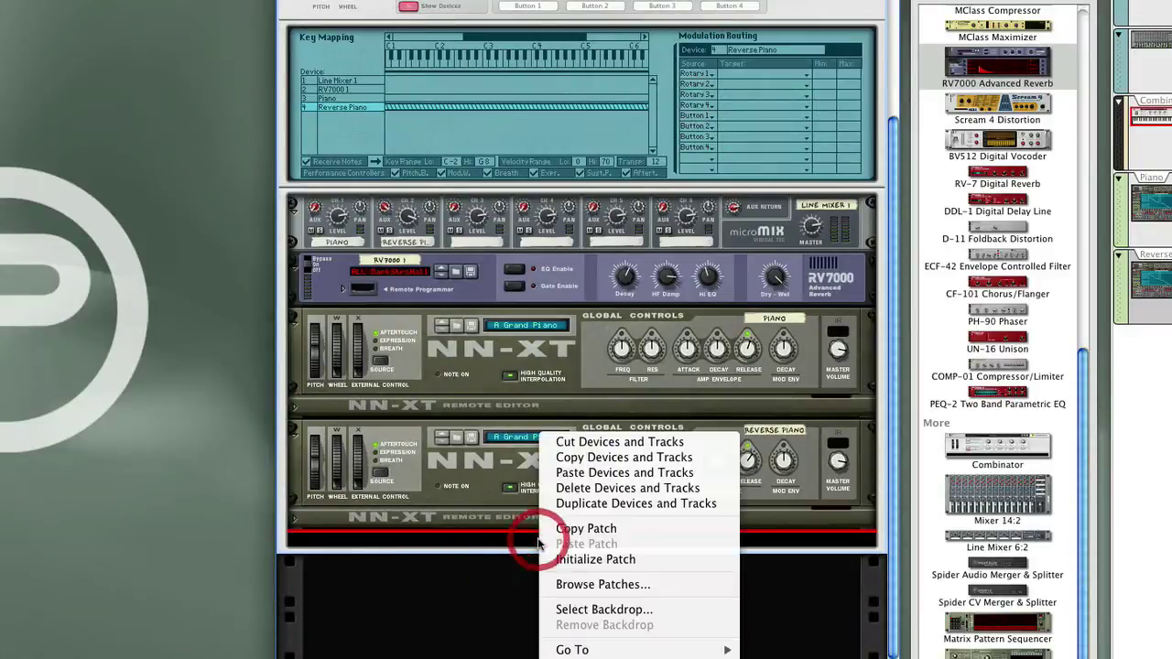
Step: Create an NN-XT Advanced Sampler in the Combinator and browse to the Guitar and Plucked patches
{"action": "mouse_move", "coordinate": [642, 658]}
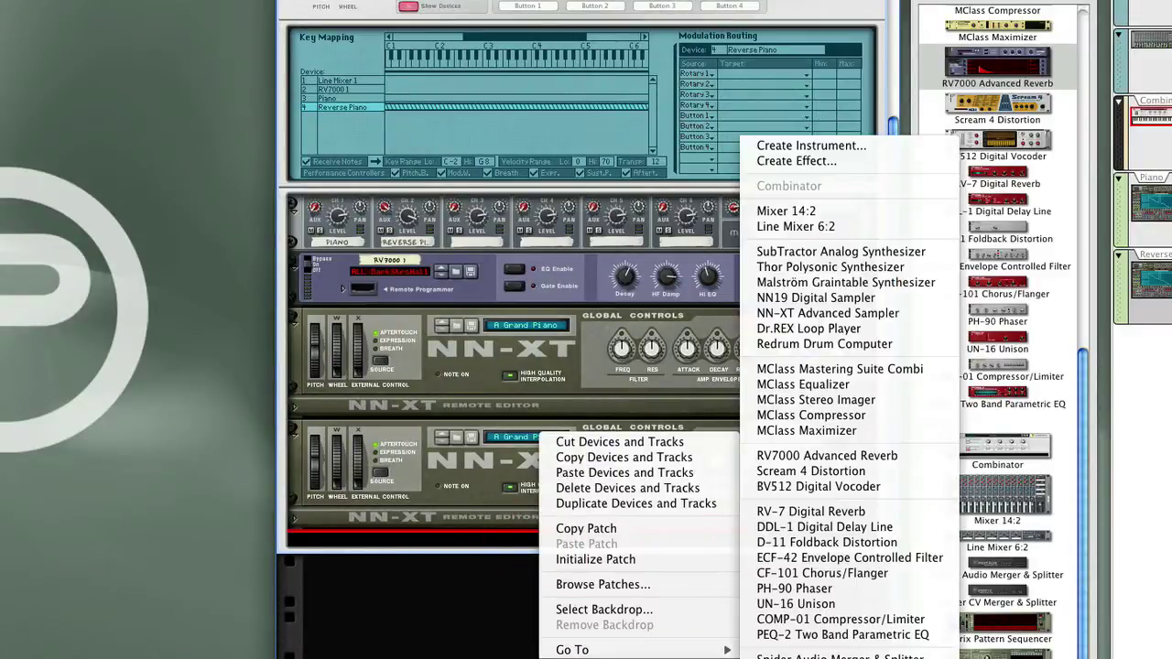
{"action": "left_click", "coordinate": [821, 313]}
{"action": "left_click", "coordinate": [472, 552]}
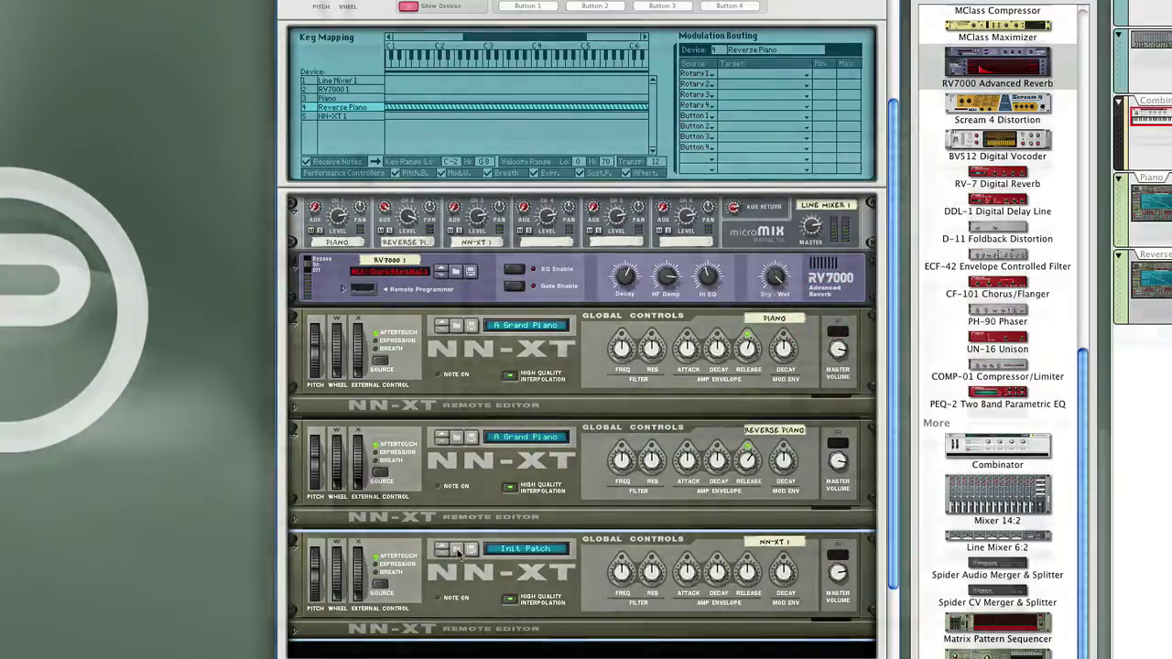
{"action": "double_click", "coordinate": [514, 383]}
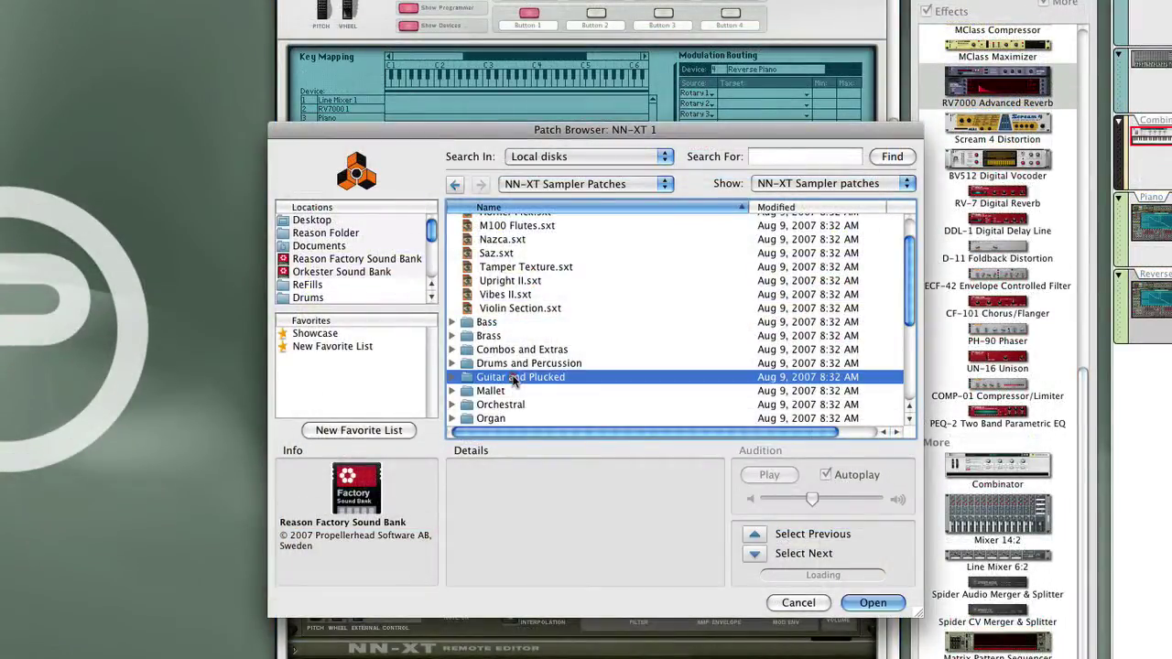
Step: Load the A-coustic Steel.sxt patch into NN-XT 1
{"action": "double_click", "coordinate": [539, 240]}
{"action": "mouse_move", "coordinate": [719, 367]}
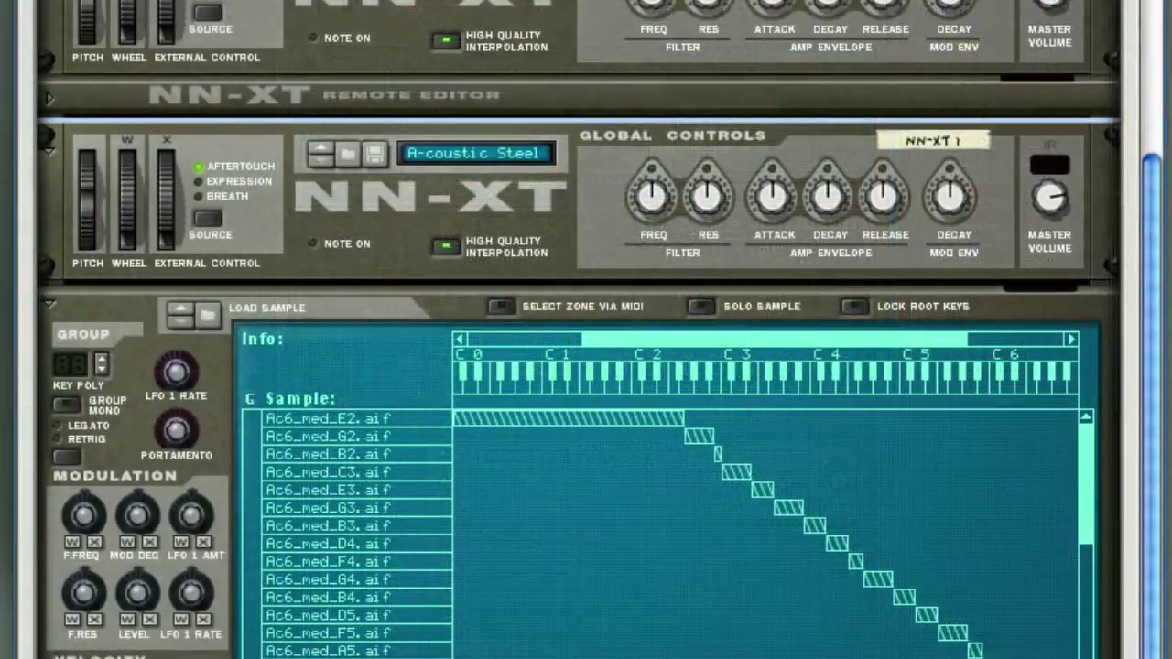
Step: Set every acoustic steel zone to backwards (BW) play mode with the sample end at 44%
{"action": "scroll", "coordinate": [854, 430], "scroll_direction": "down", "scroll_amount": 4}
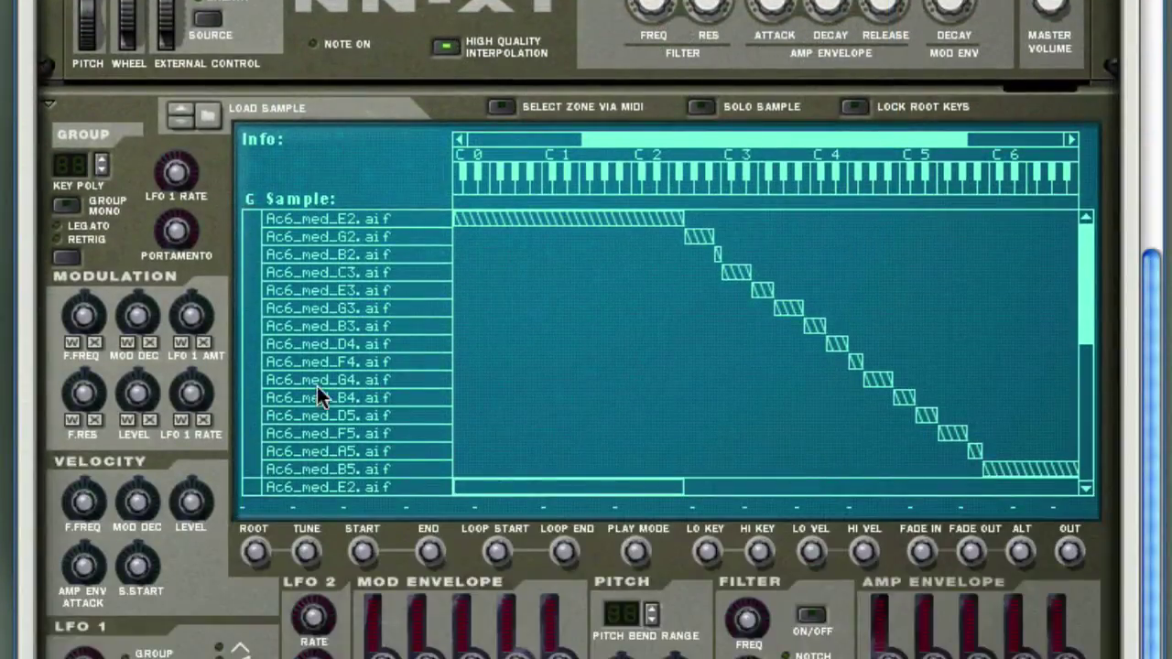
{"action": "left_click", "coordinate": [255, 360]}
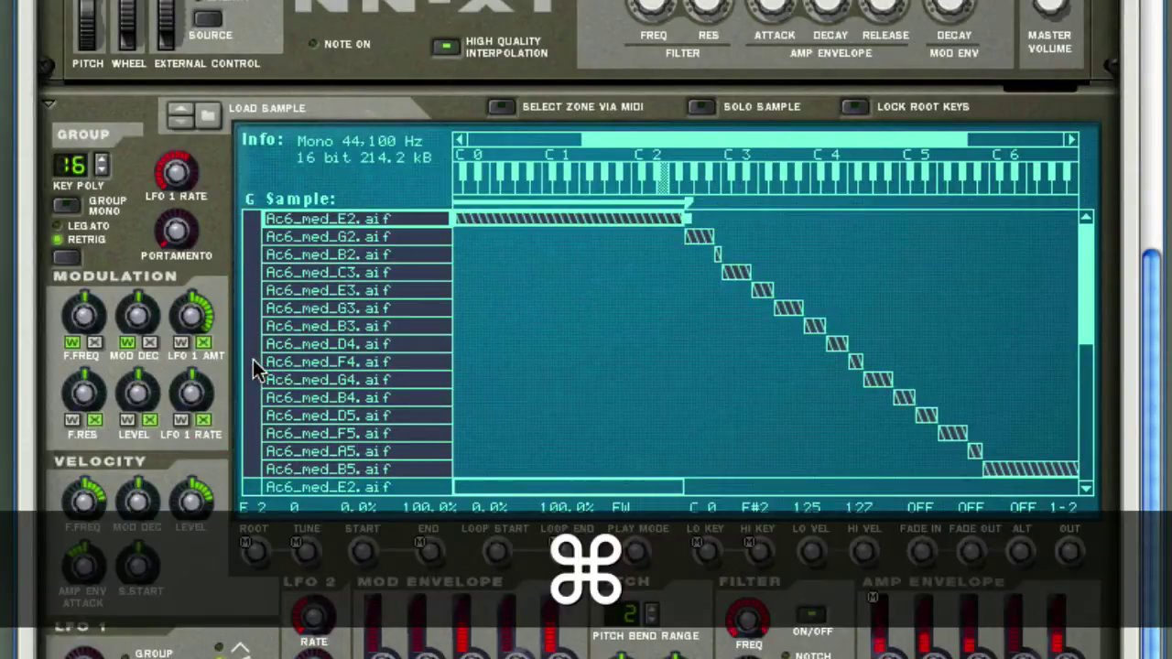
{"action": "key", "text": "super+a"}
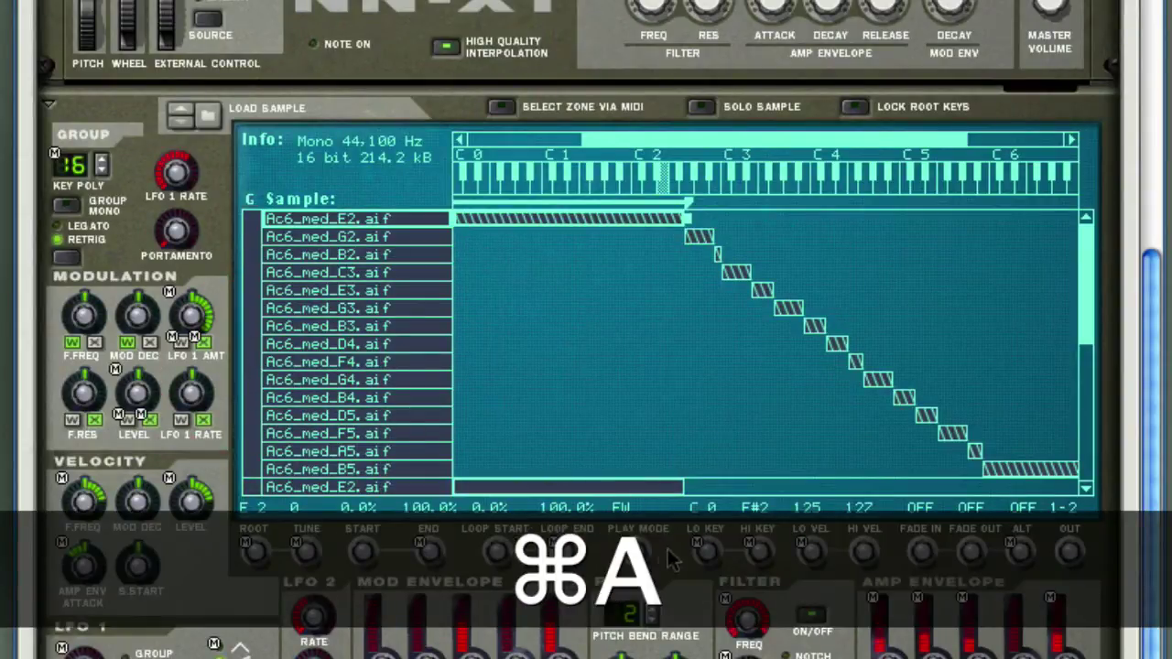
{"action": "left_click_drag", "start_coordinate": [638, 549], "coordinate": [694, 468]}
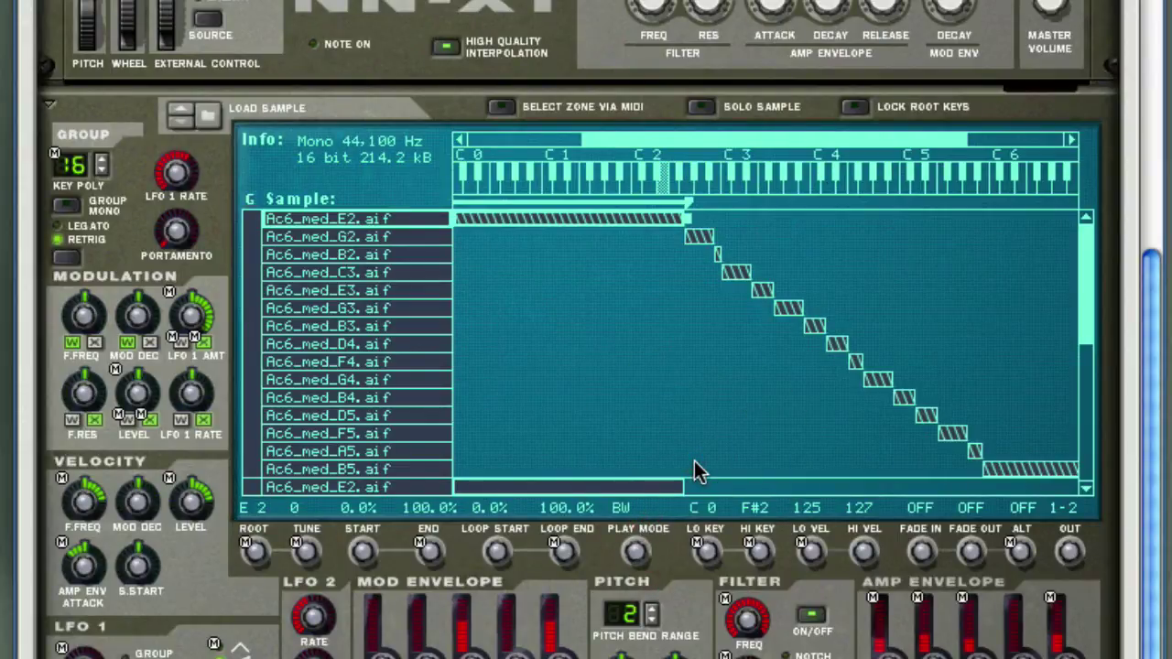
{"action": "mouse_move", "coordinate": [429, 561]}
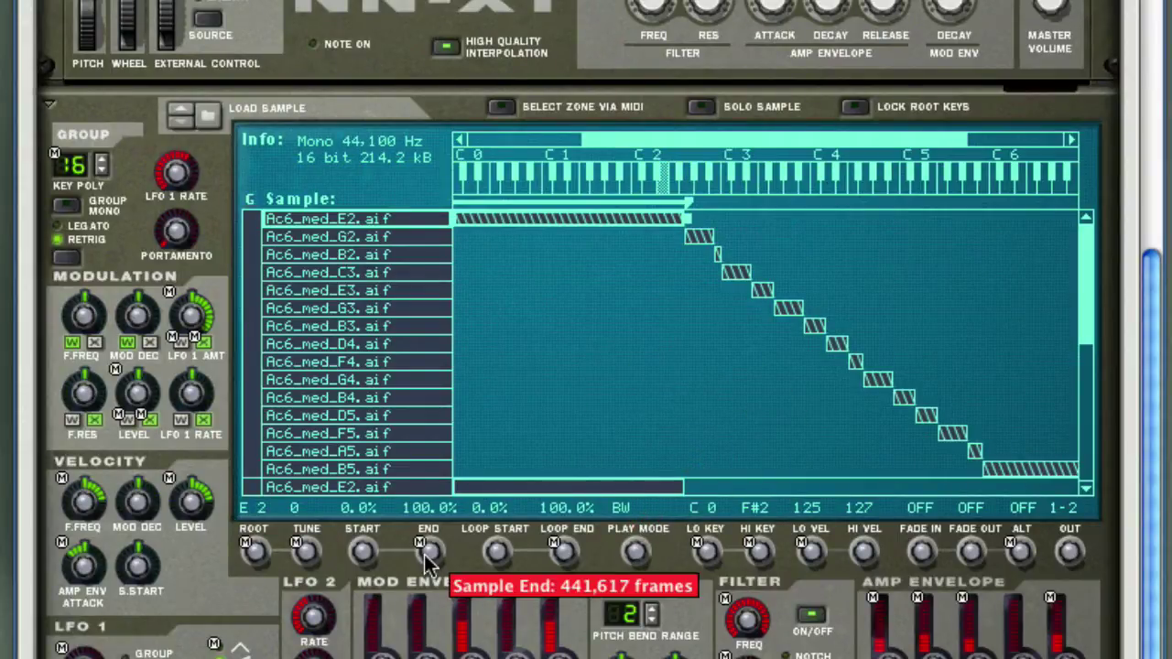
{"action": "left_click_drag", "start_coordinate": [426, 560], "coordinate": [427, 655]}
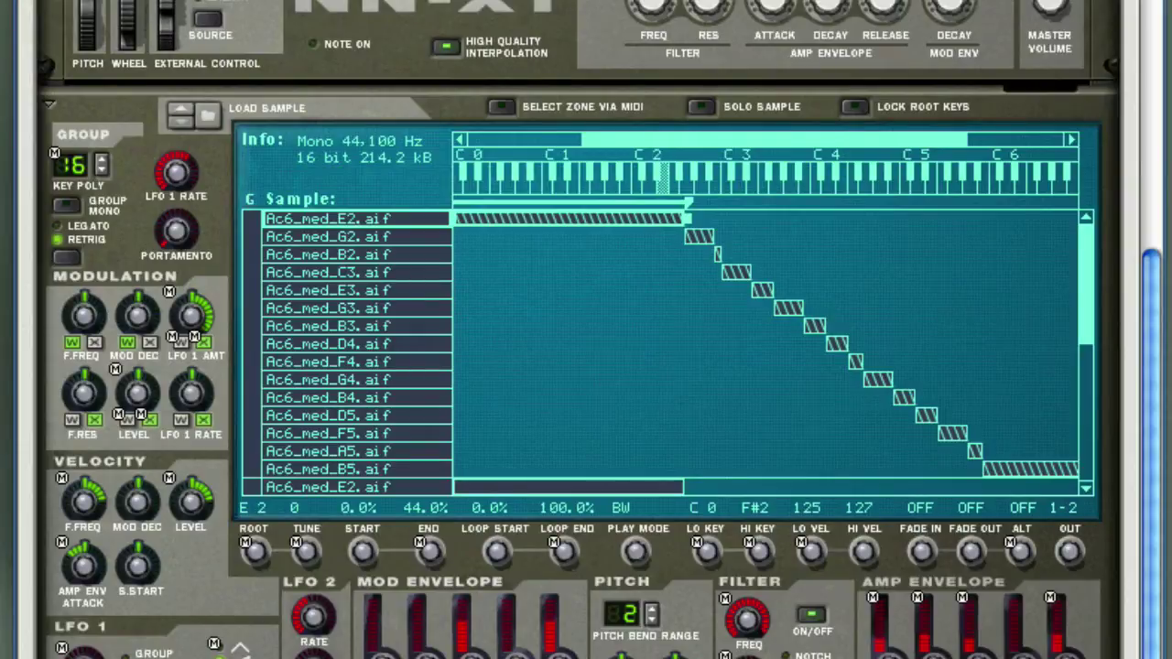
Step: Audition the Ac6_X samples, then delete the Ac6_X4, Ac6_X1 and Ac6_X10 zones
{"action": "scroll", "coordinate": [398, 424], "scroll_direction": "down", "scroll_amount": 3}
{"action": "key", "text": "alt"}
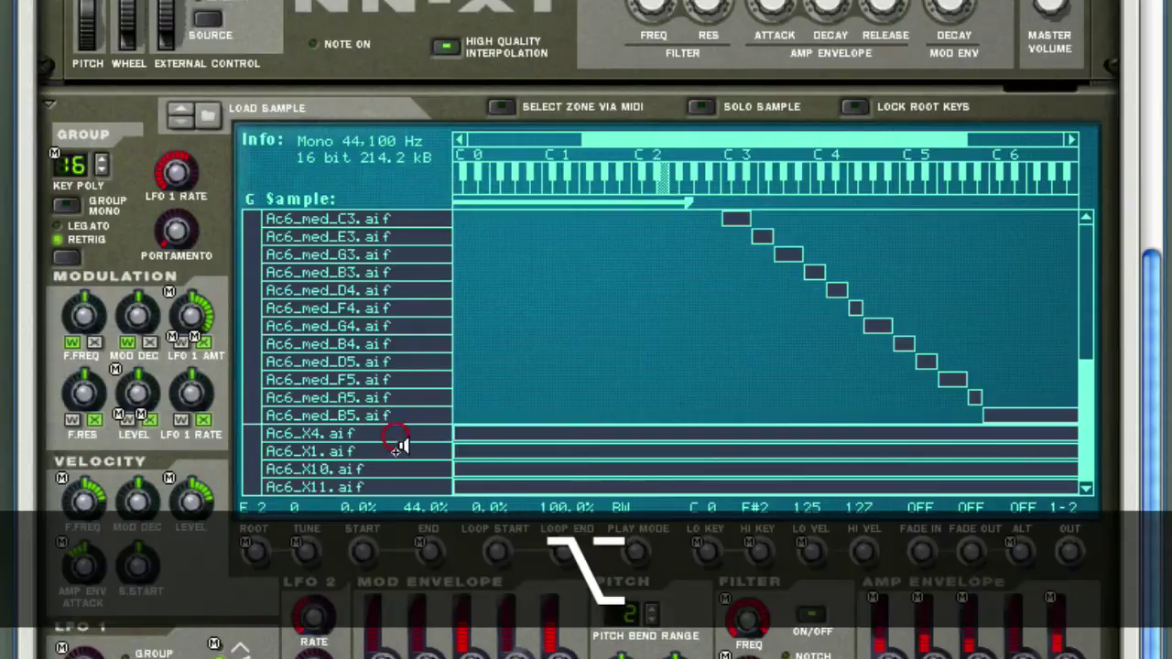
{"action": "left_click", "coordinate": [395, 468], "text": "alt"}
{"action": "left_click", "coordinate": [393, 483], "text": "alt"}
{"action": "left_click", "coordinate": [435, 453]}
{"action": "left_click", "coordinate": [483, 437]}
{"action": "key", "text": "super+a"}
{"action": "left_click", "coordinate": [527, 436]}
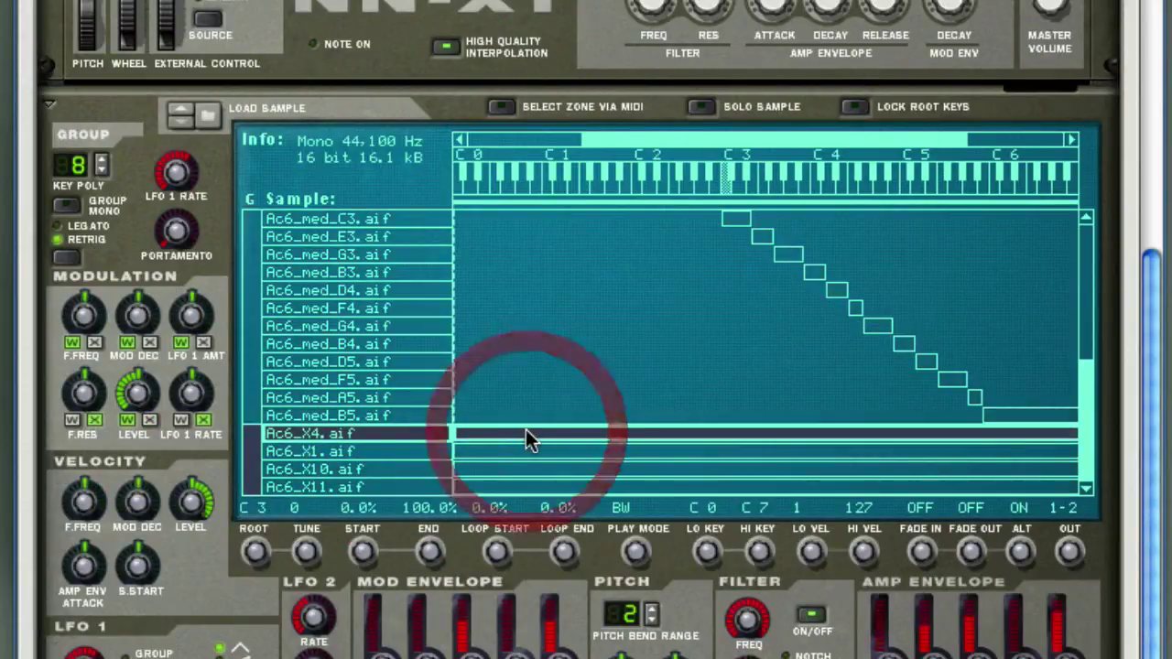
{"action": "left_click", "coordinate": [524, 449], "text": "shift"}
{"action": "left_click", "coordinate": [527, 472], "text": "shift"}
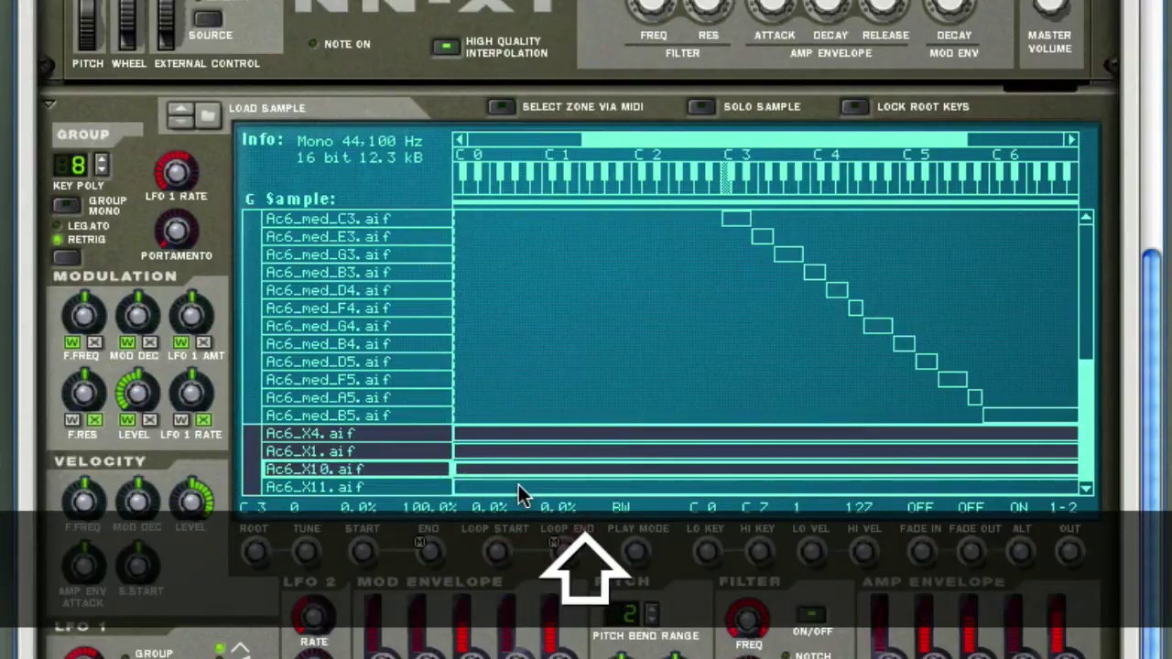
{"action": "key", "text": "Delete"}
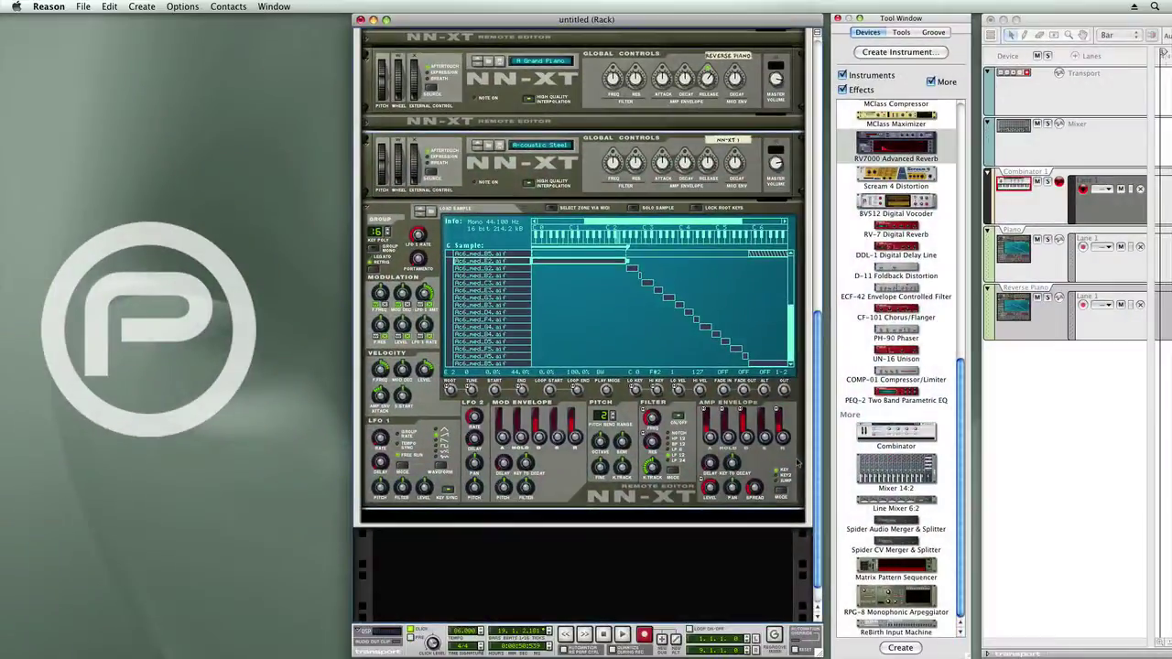
{"action": "right_click", "coordinate": [797, 465]}
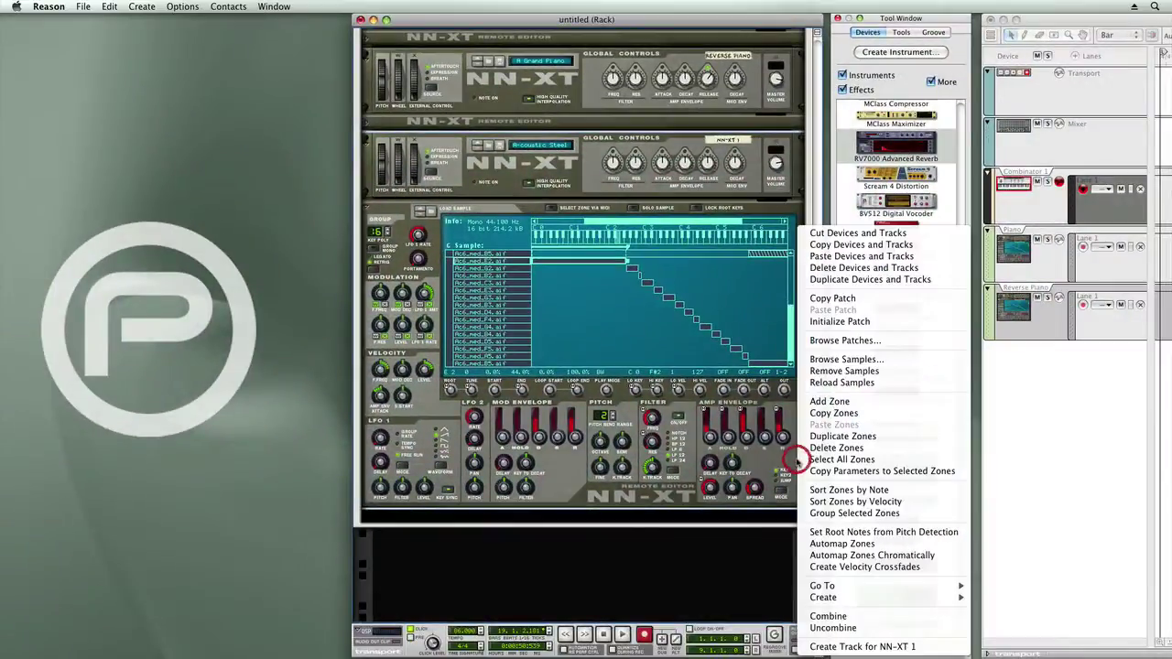
Step: Add RV7000 2 below the third NN-XT, load the EFX Kick Bomb patch, and adjust its dry/wet
{"action": "mouse_move", "coordinate": [852, 599]}
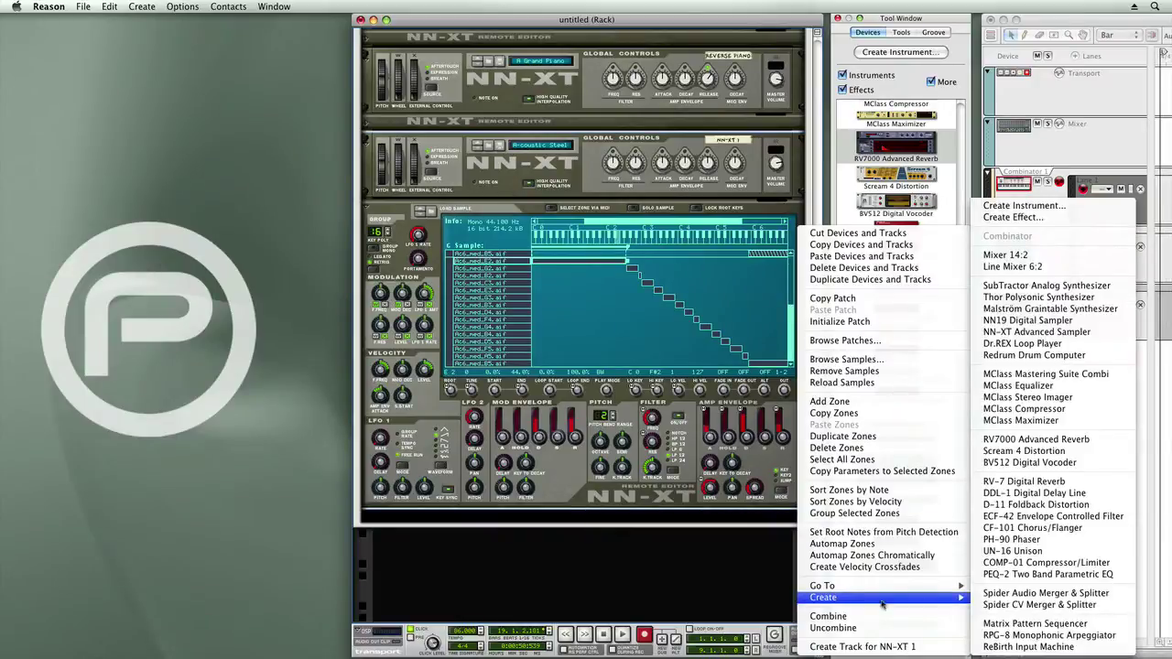
{"action": "left_click", "coordinate": [1046, 440]}
{"action": "left_click", "coordinate": [488, 530]}
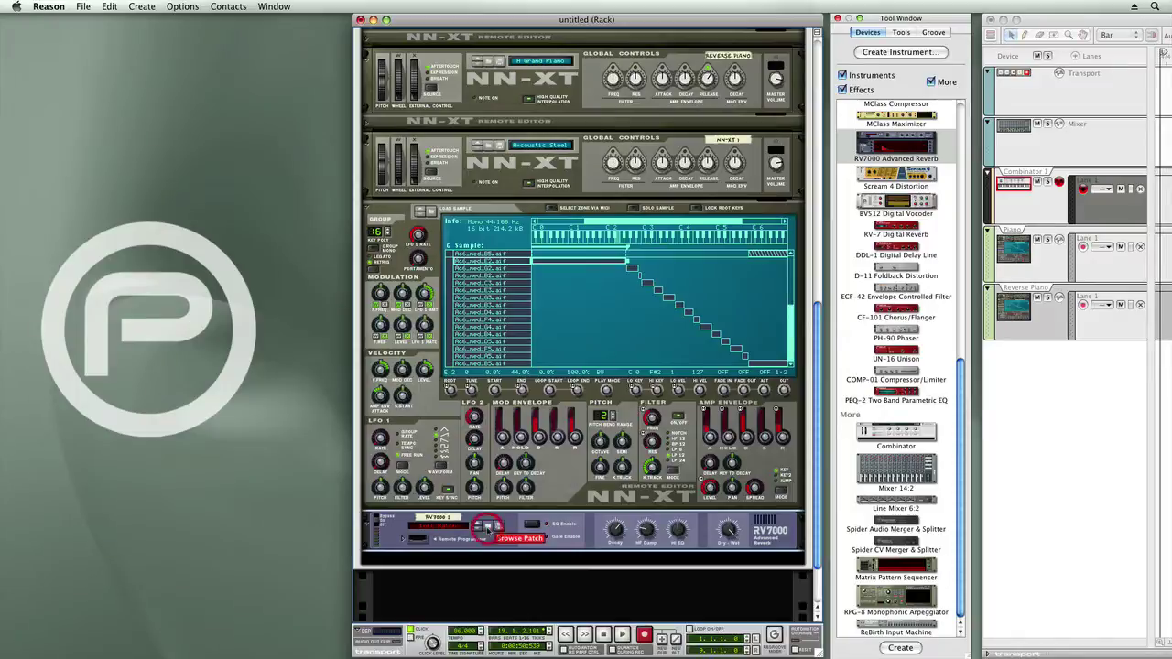
{"action": "scroll", "coordinate": [615, 357], "scroll_direction": "down", "scroll_amount": 10}
{"action": "scroll", "coordinate": [615, 356], "scroll_direction": "down", "scroll_amount": 1}
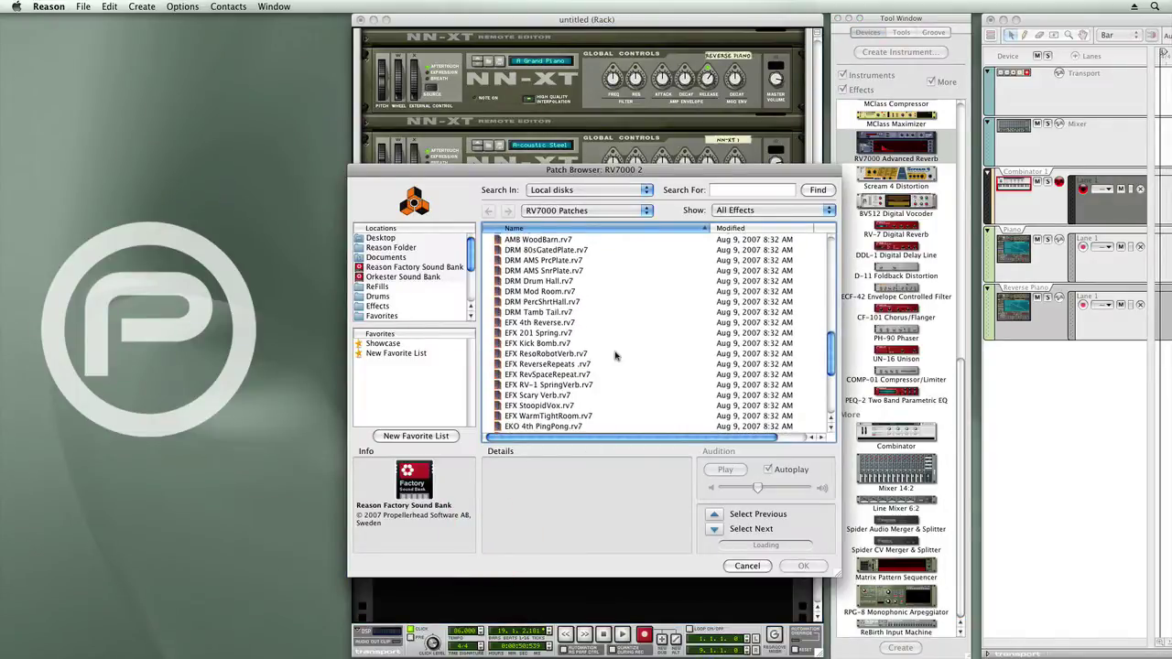
{"action": "double_click", "coordinate": [557, 352]}
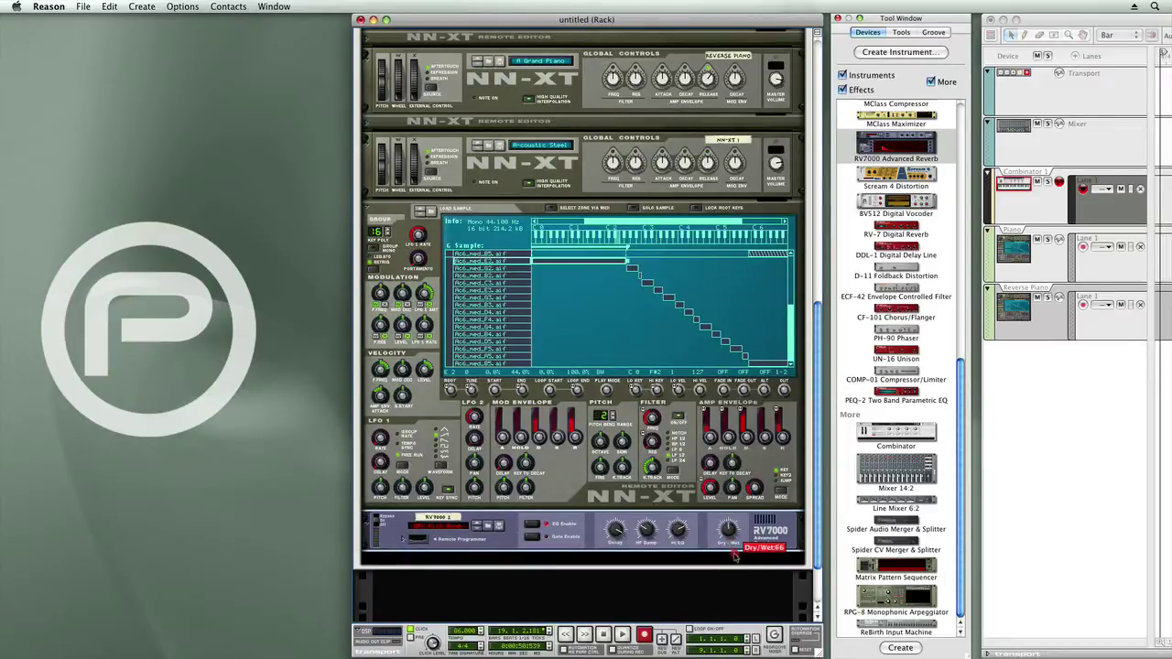
{"action": "left_click_drag", "start_coordinate": [735, 556], "coordinate": [735, 555]}
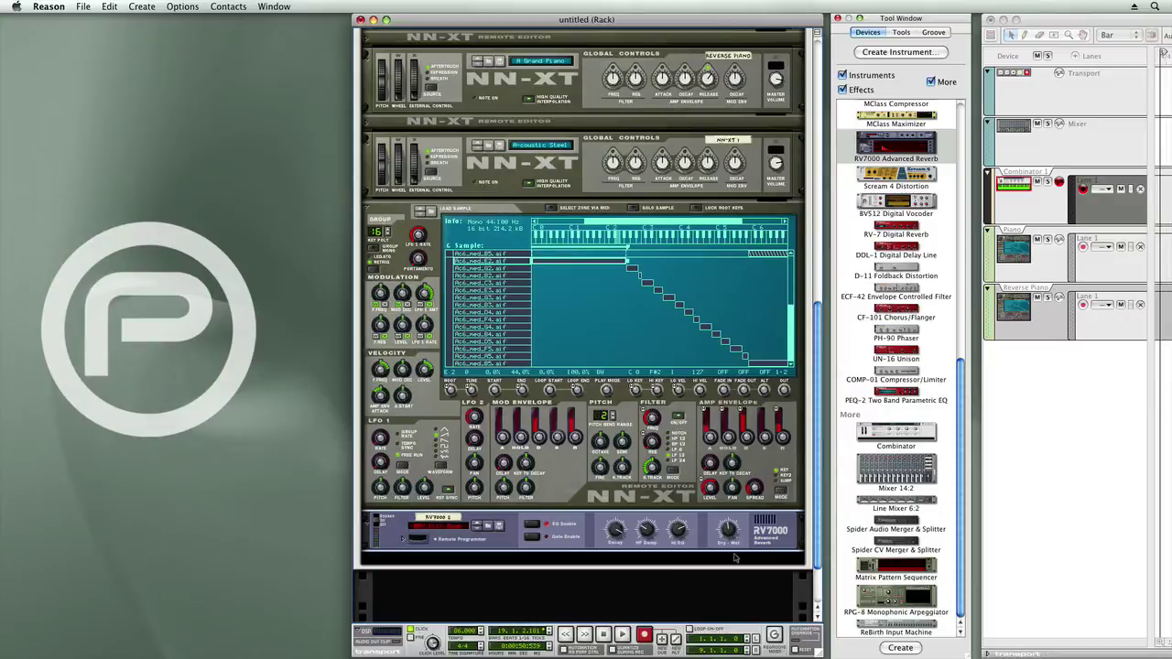
{"action": "right_click", "coordinate": [774, 549]}
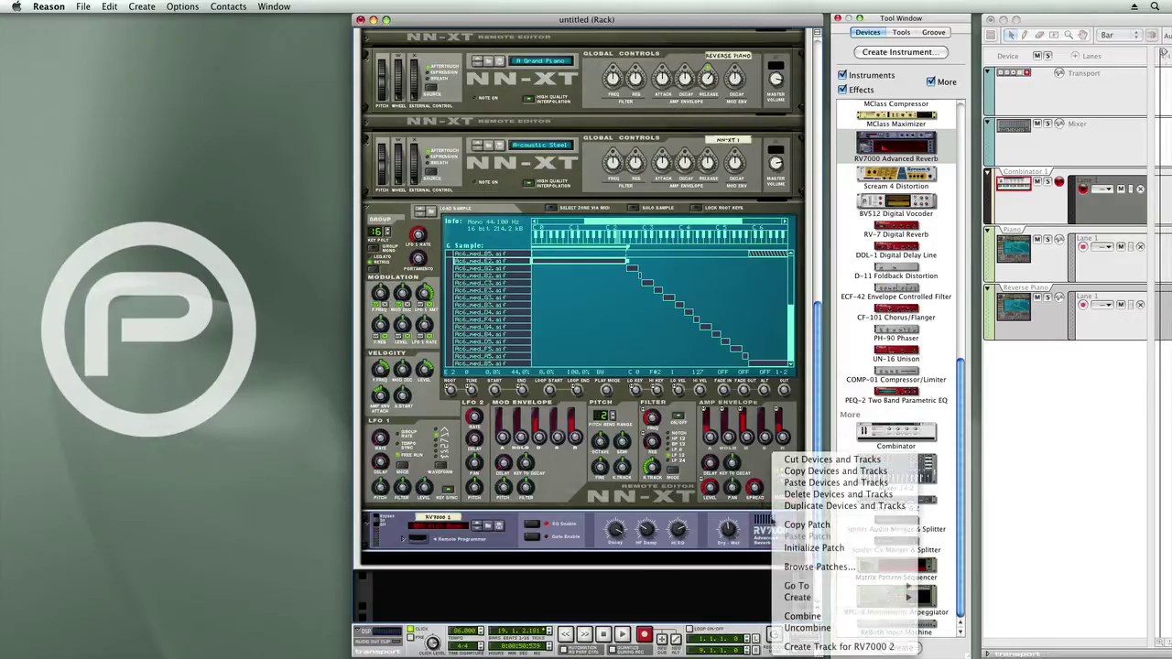
Step: Add RV7000 3 with EFX RevSpaceRepeat at dry/wet 58, and set a layer's velocity to 100–127
{"action": "mouse_move", "coordinate": [880, 597]}
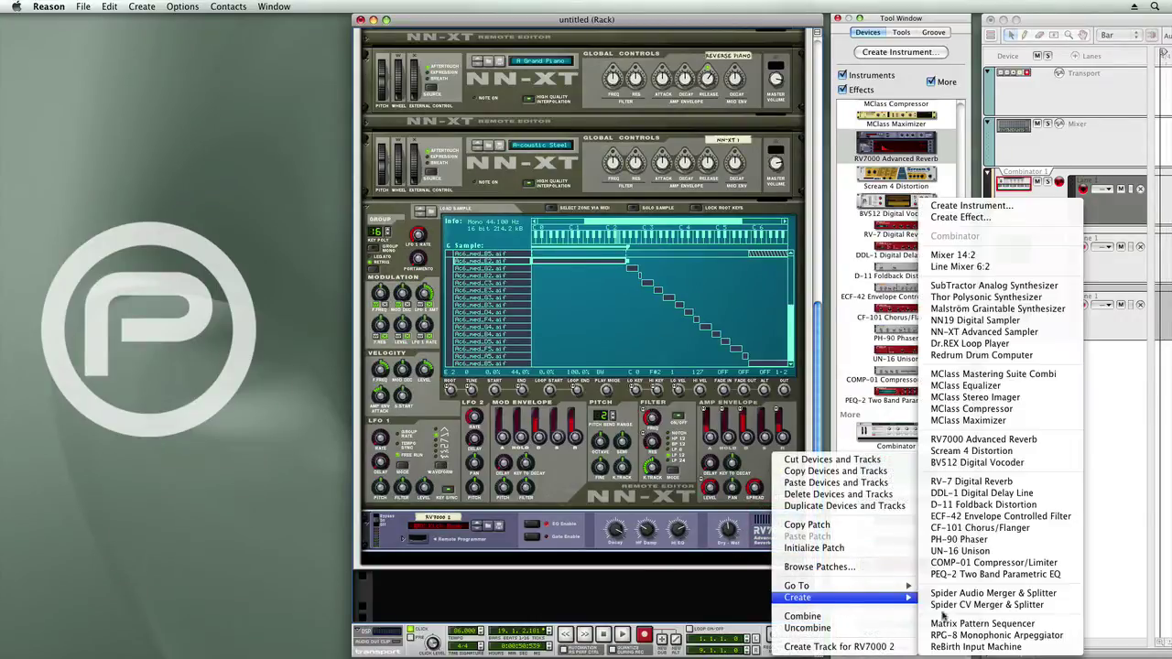
{"action": "left_click", "coordinate": [962, 438]}
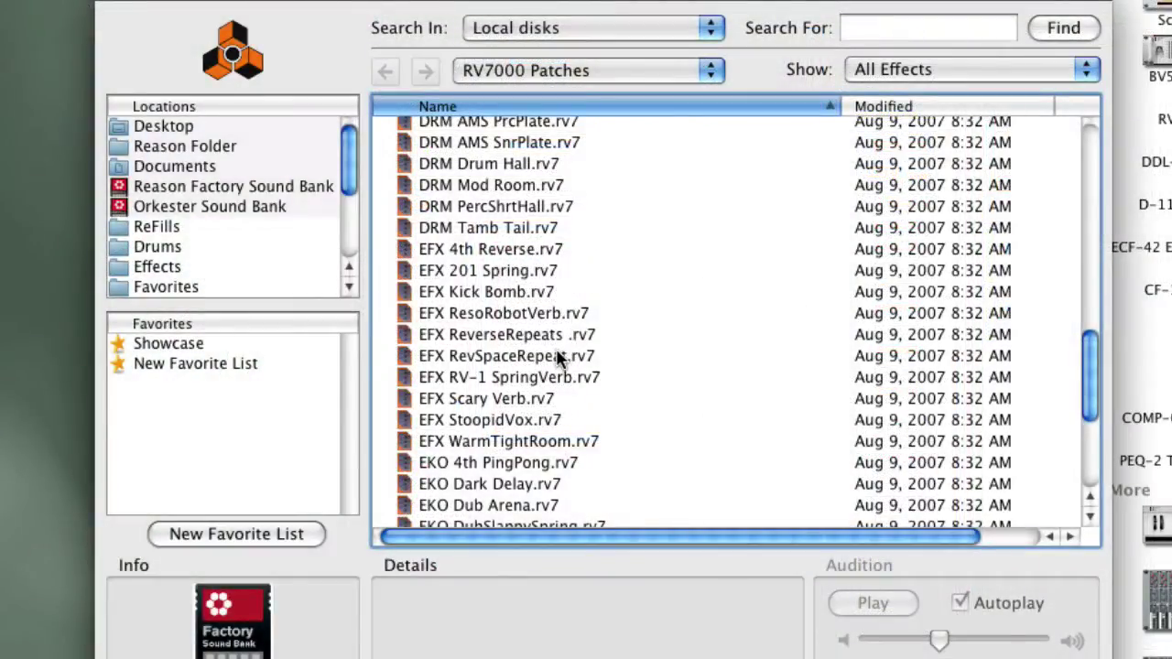
{"action": "left_click", "coordinate": [561, 357]}
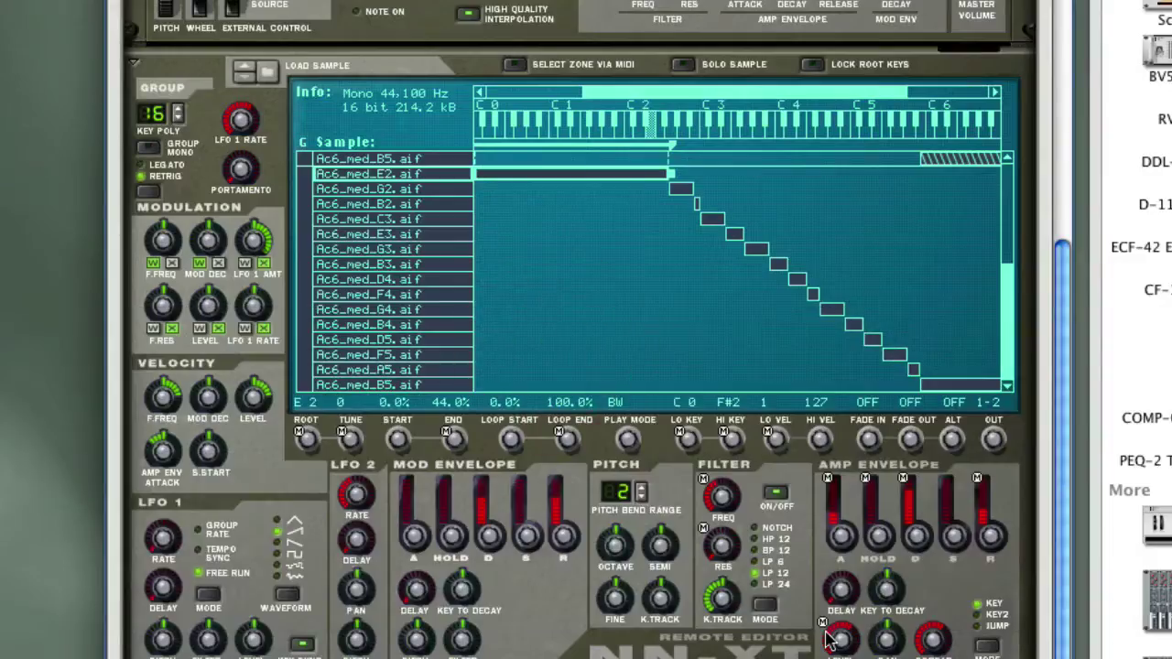
{"action": "scroll", "coordinate": [829, 638], "scroll_direction": "down", "scroll_amount": 5}
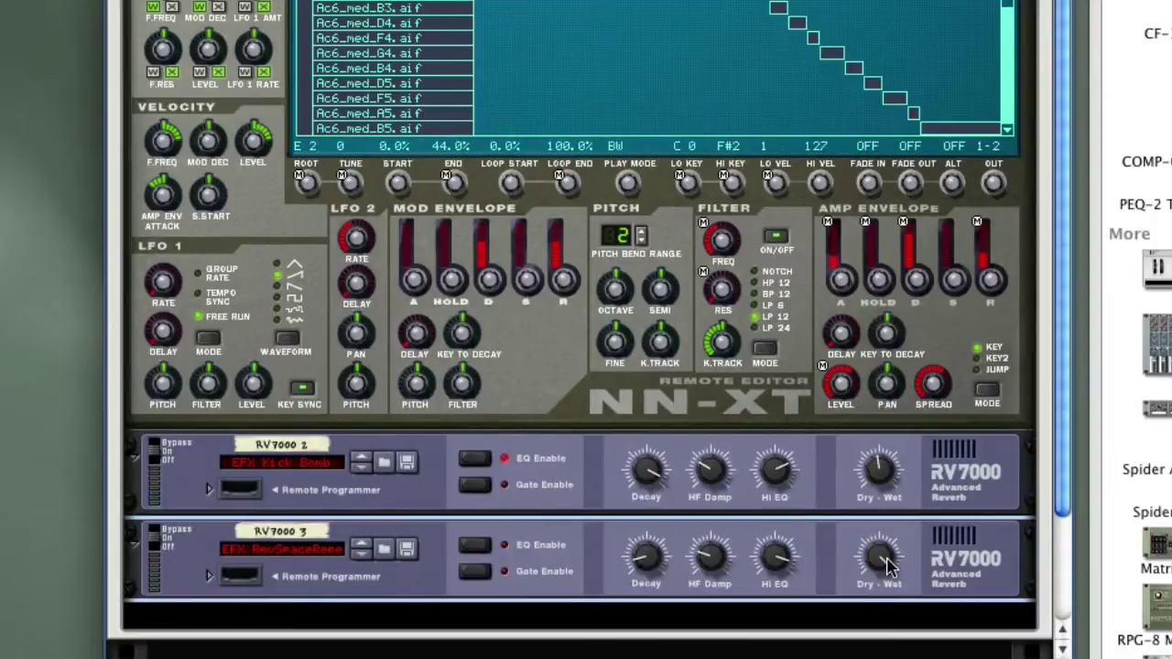
{"action": "left_click_drag", "start_coordinate": [886, 563], "coordinate": [891, 616]}
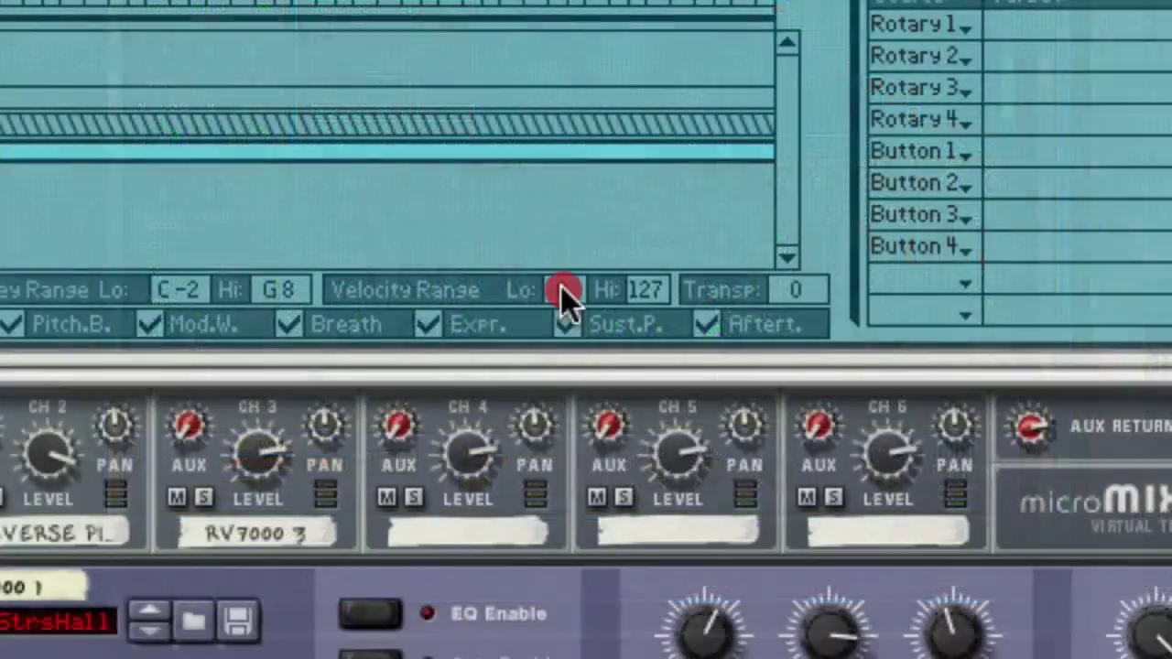
{"action": "left_click_drag", "start_coordinate": [560, 285], "coordinate": [626, 5]}
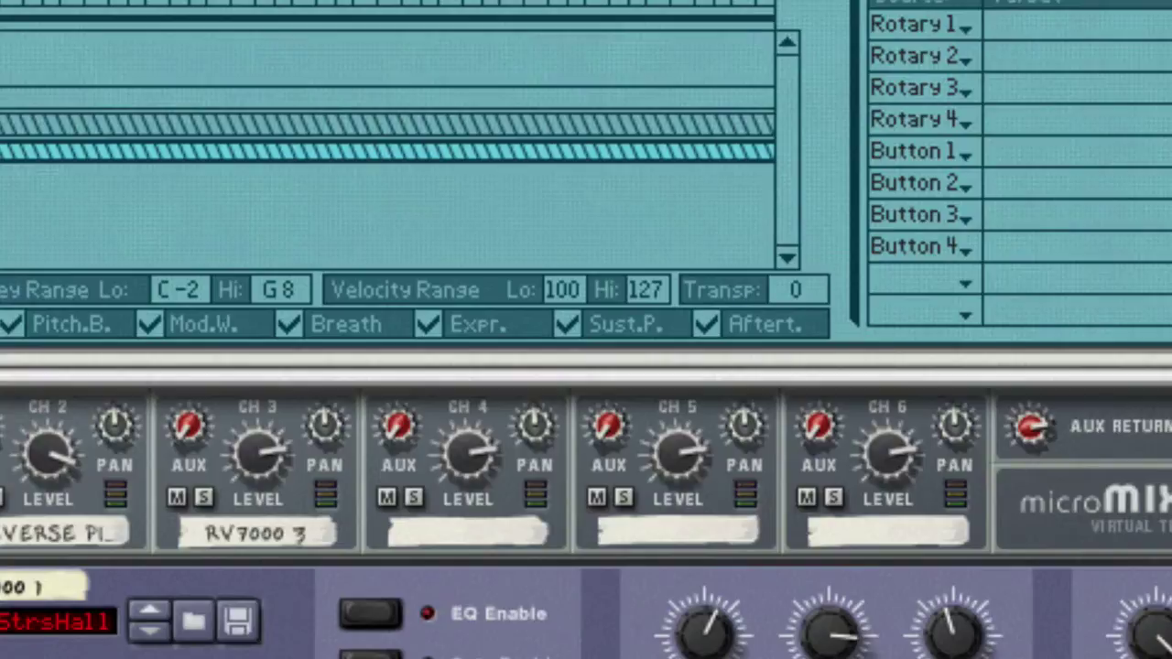